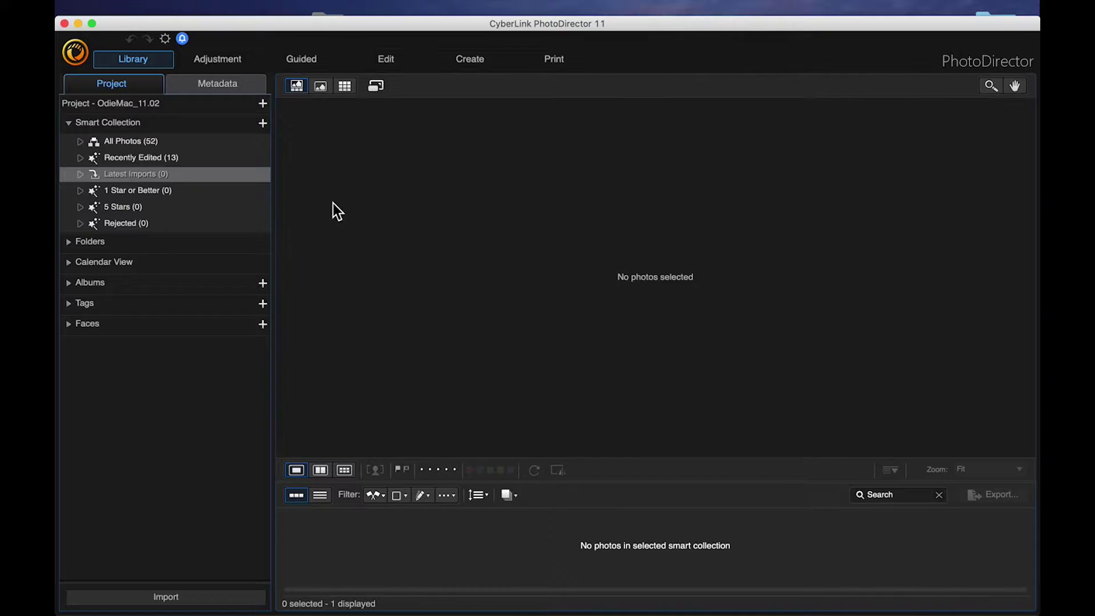
- Import the three numbered couple, ring-in-rose and mother-walking-baby photos from Stock Photos
left_click(166, 597)
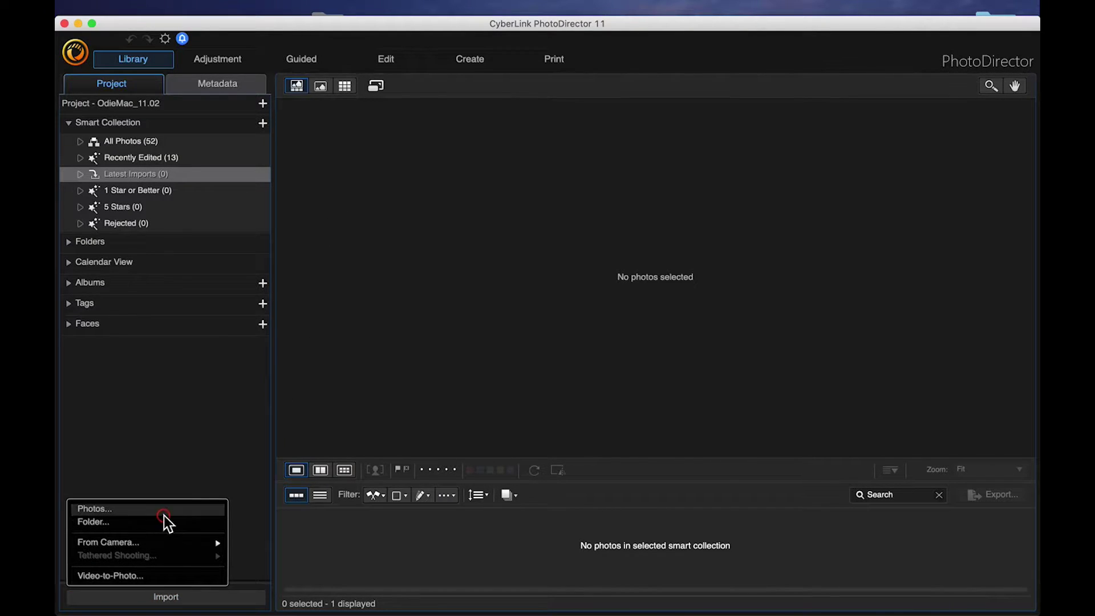
left_click(163, 513)
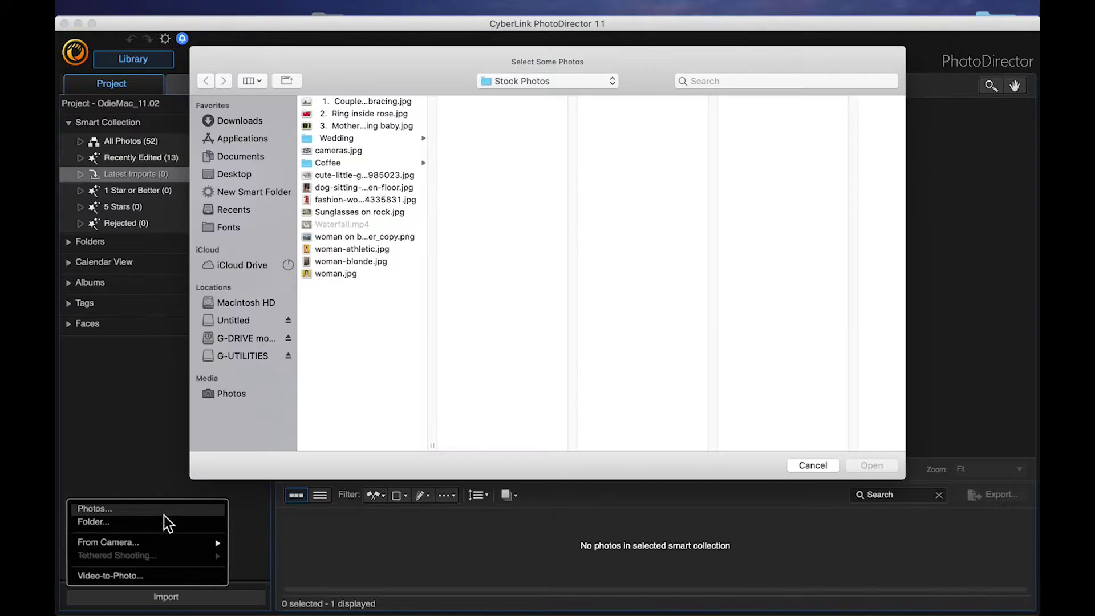
left_click(373, 105)
left_click(365, 127, "shift")
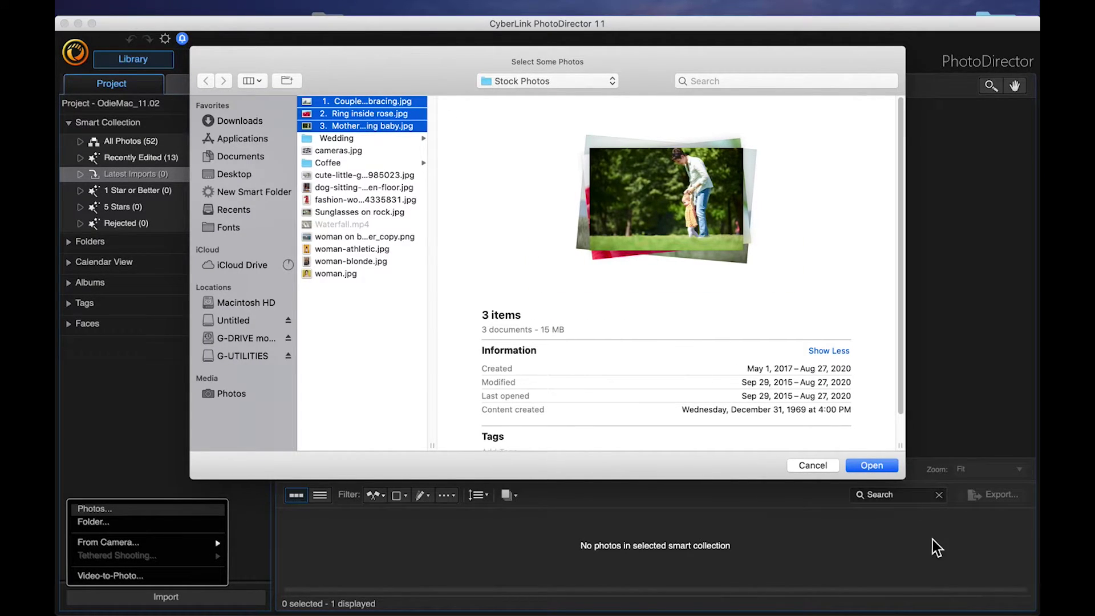
left_click(867, 468)
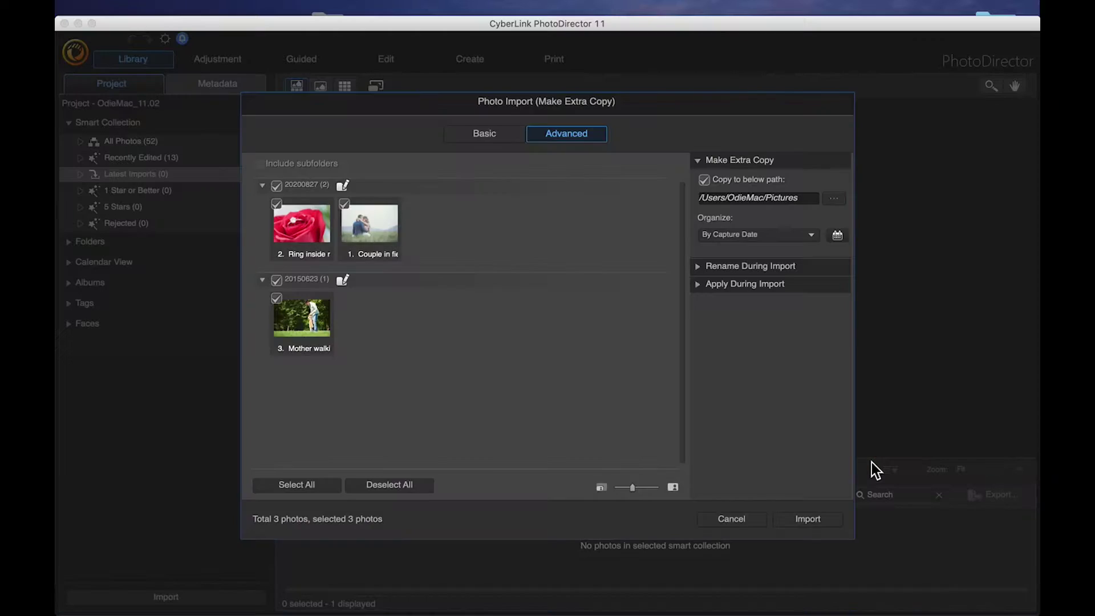
left_click(809, 519)
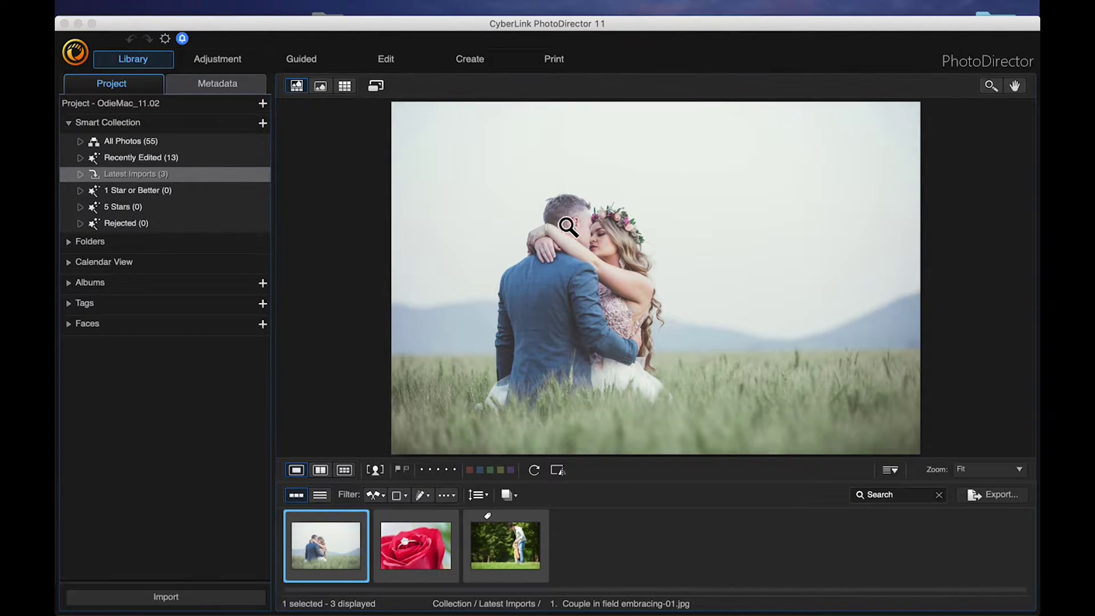
- Open the couple photo in the Edit module and duplicate its Background layer
left_click(409, 60)
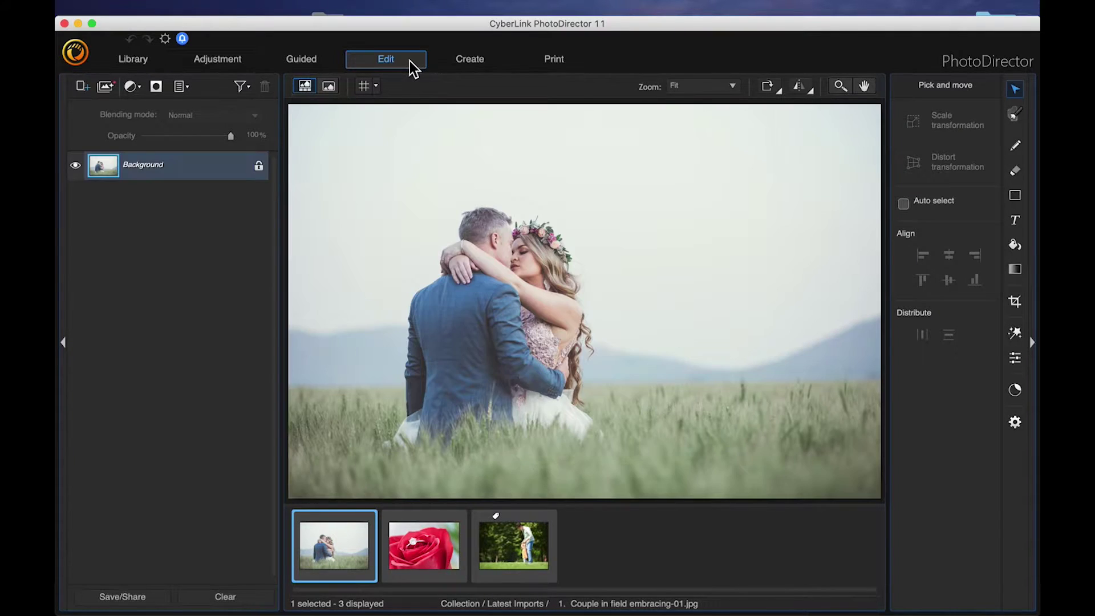
right_click(178, 169)
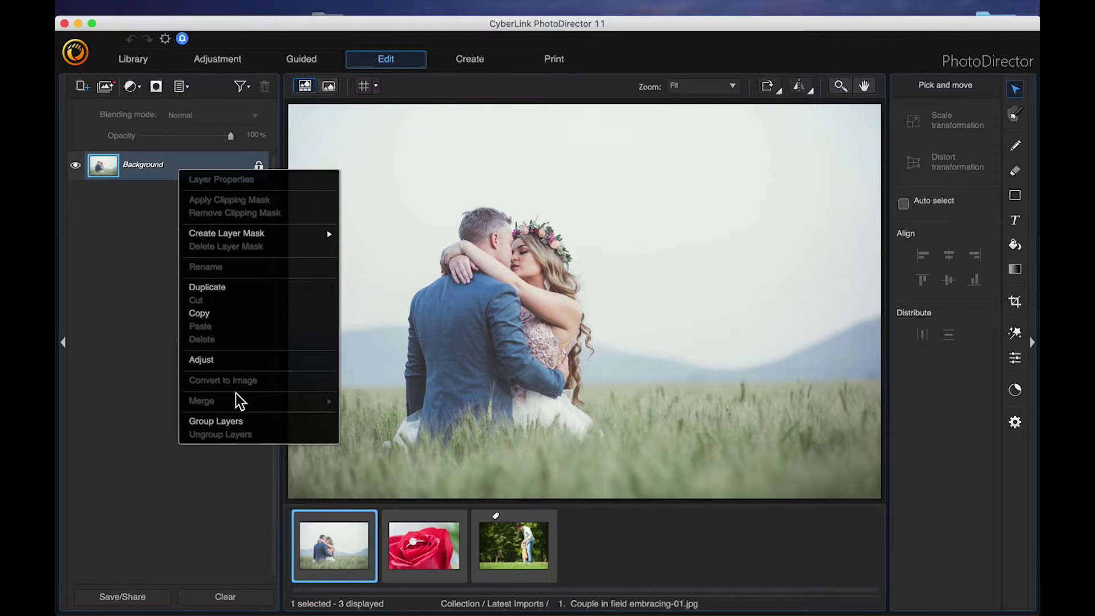
left_click(228, 287)
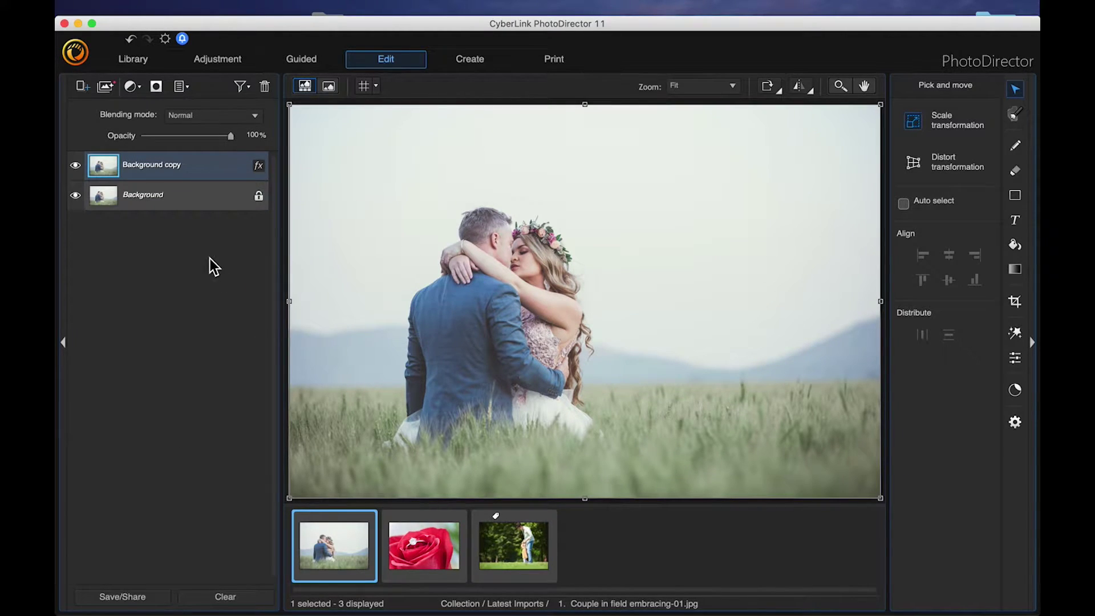
- Hide the original Background layer, leaving Background copy visible
left_click(169, 200)
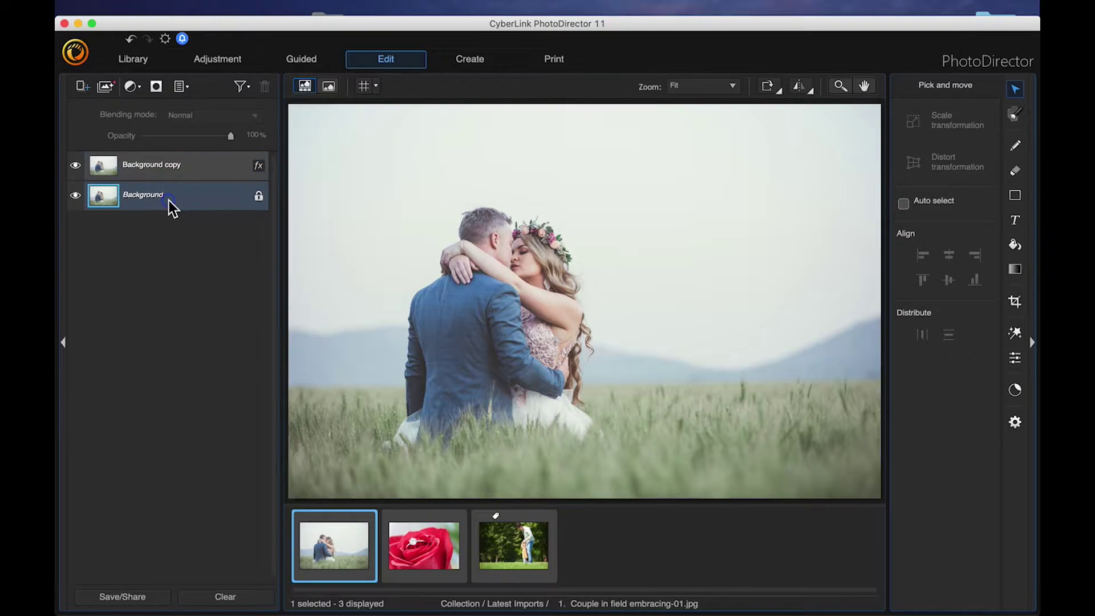
right_click(169, 200)
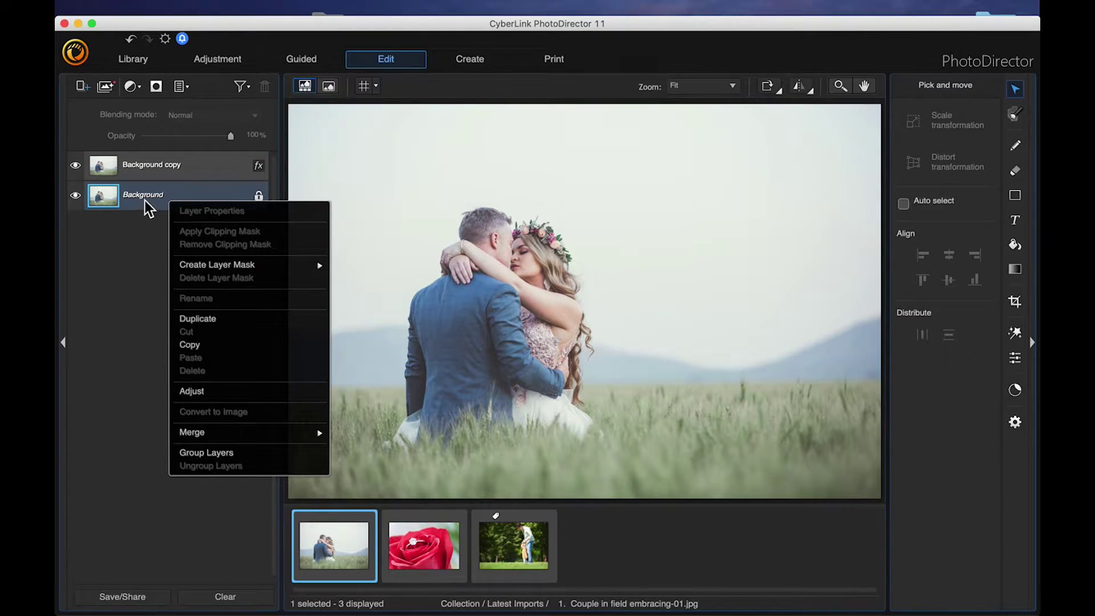
left_click(145, 200)
left_click(76, 196)
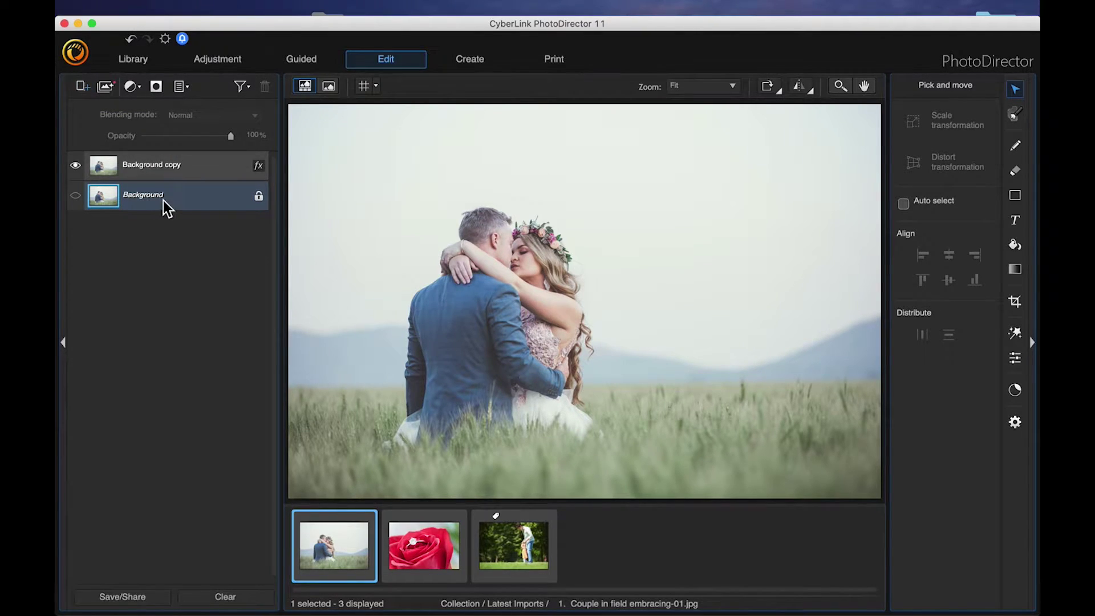
- Add a white Solid Color layer and shift Background copy left to expose white on the right
left_click(83, 87)
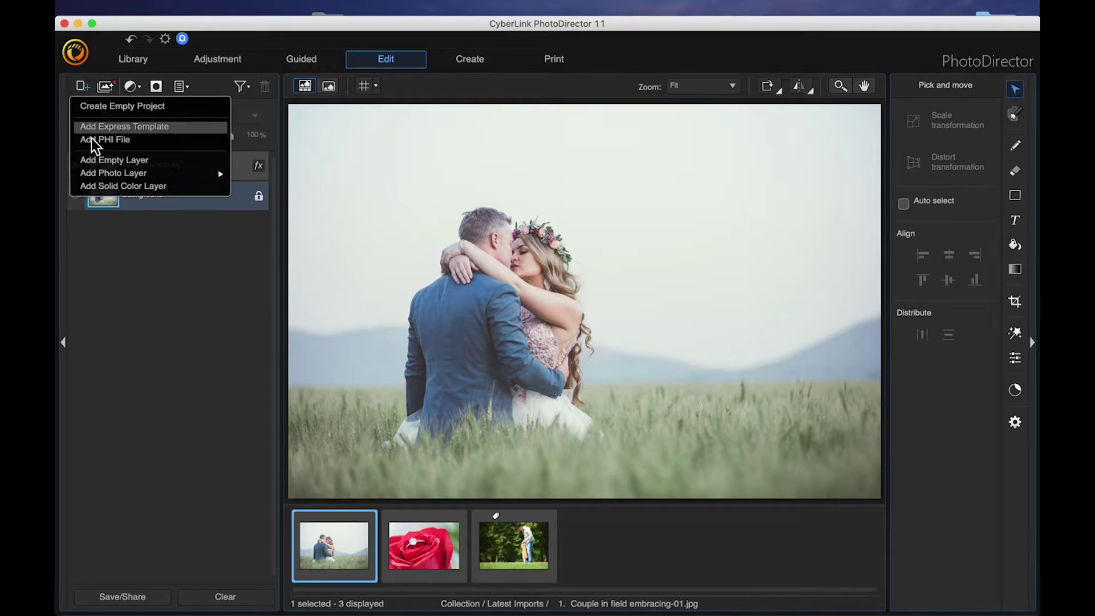
left_click(101, 188)
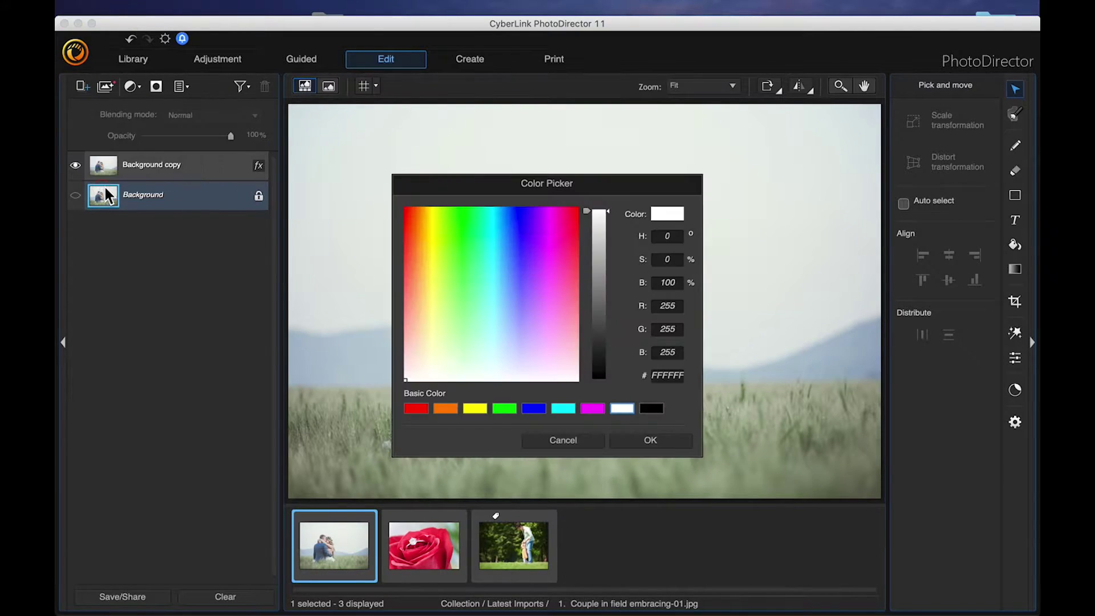
left_click(644, 450)
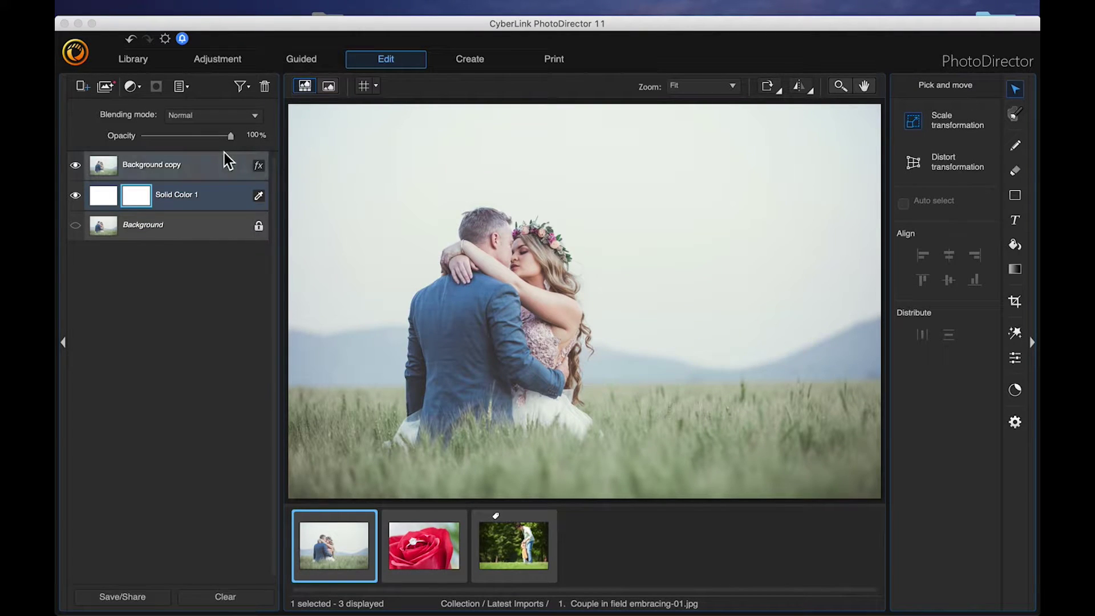
left_click(174, 166)
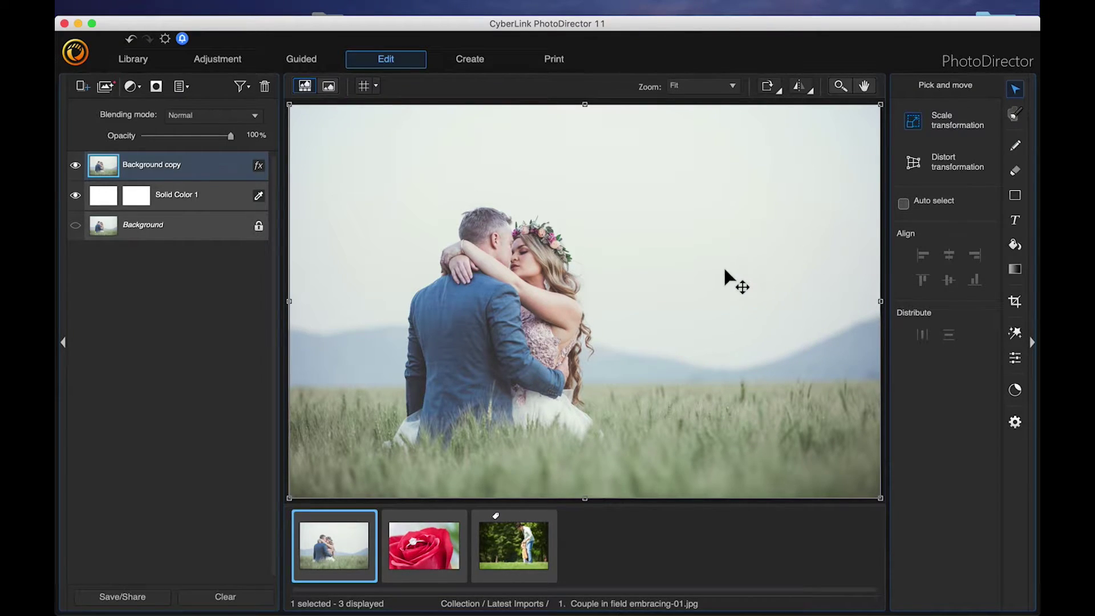
left_click_drag(725, 270, 659, 269)
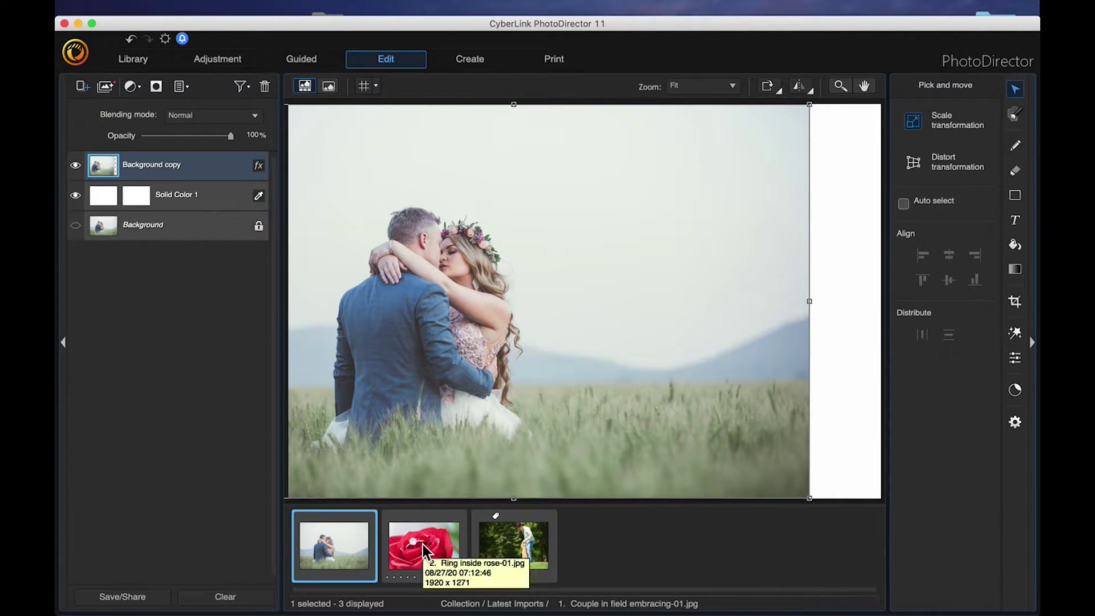
- Drop the ring-in-rose photo in as a new layer, then move and enlarge it over the right side
left_click_drag(423, 545, 176, 156)
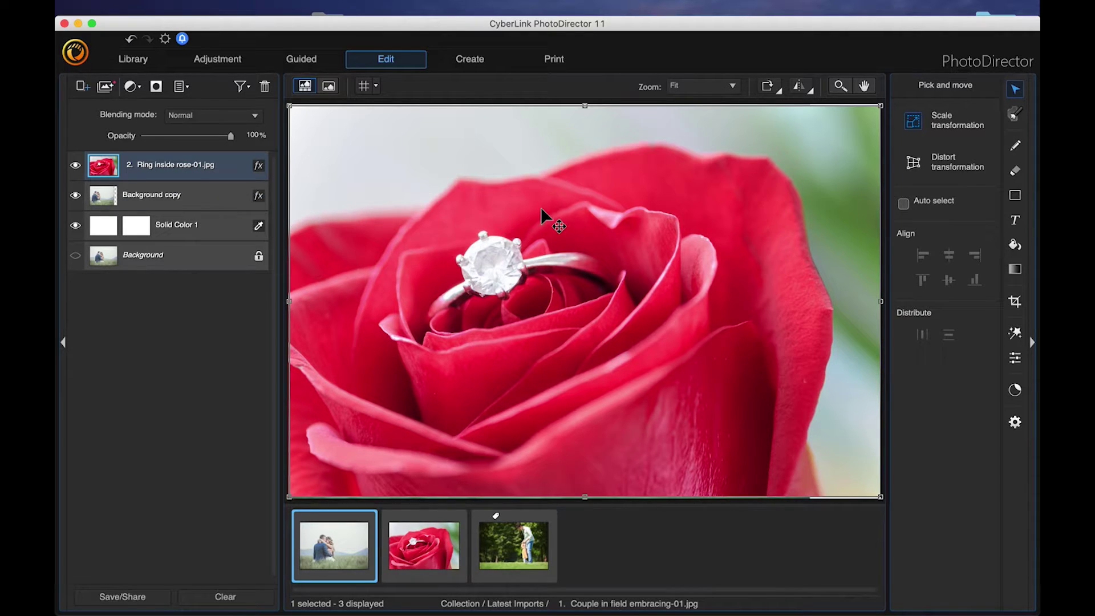
left_click_drag(508, 214, 744, 209)
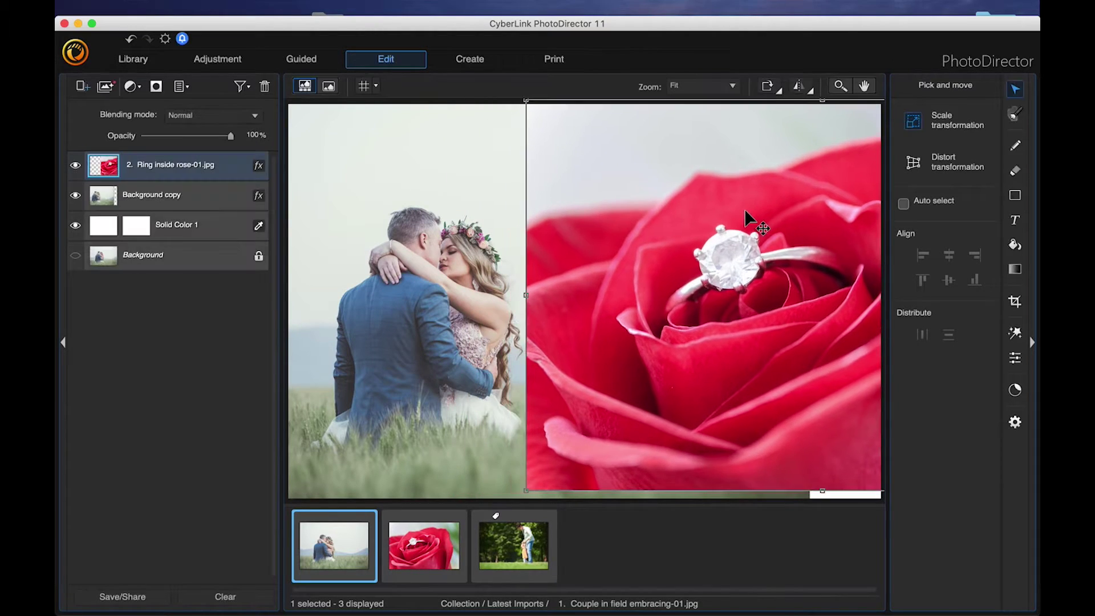
left_click_drag(558, 391, 575, 393)
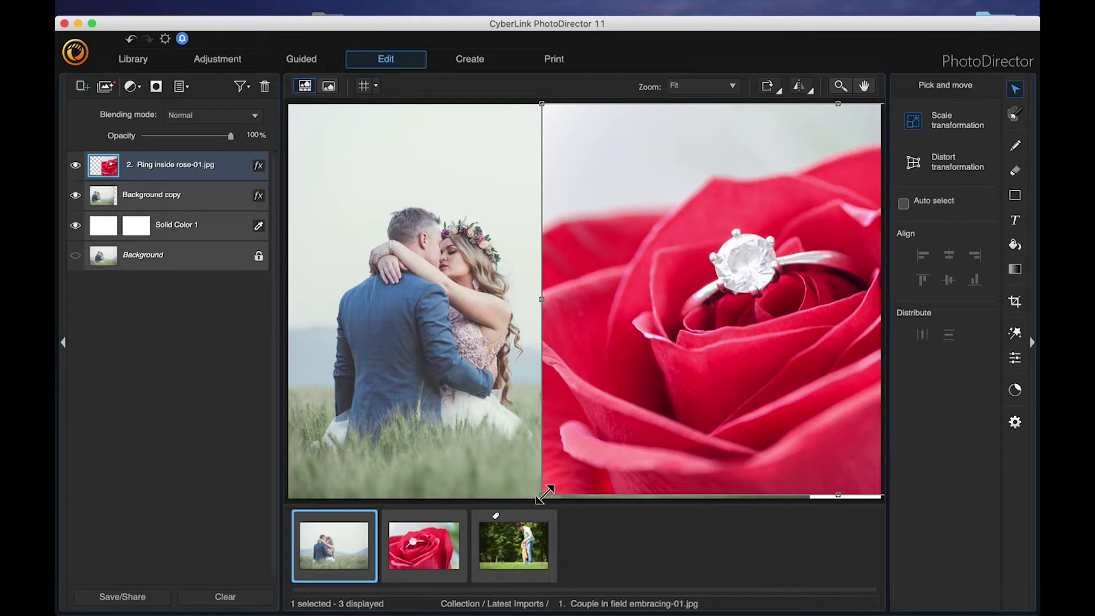
left_click_drag(540, 496, 536, 499)
left_click_drag(648, 411, 672, 406)
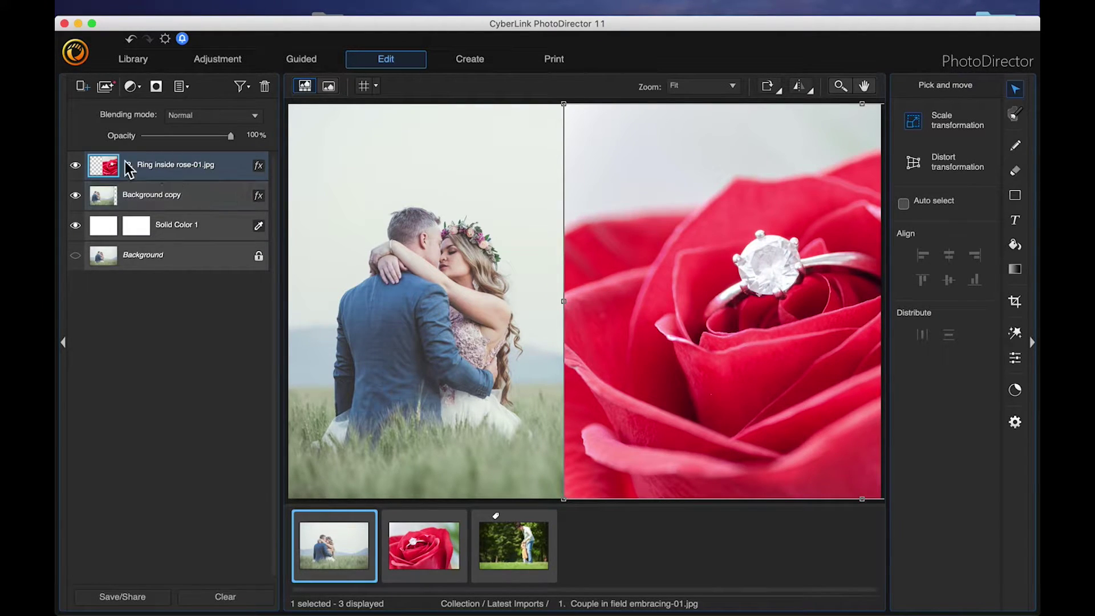
- Hide the rose layer, add a layer mask to Background copy, and choose the Gradient tool
left_click(74, 166)
left_click(154, 199)
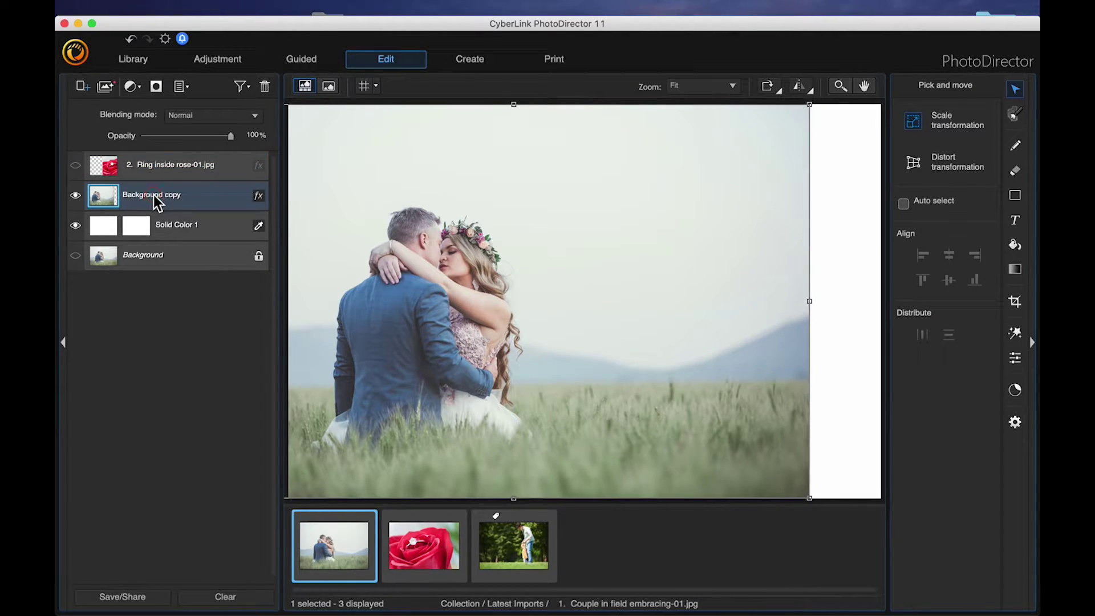
left_click(157, 87)
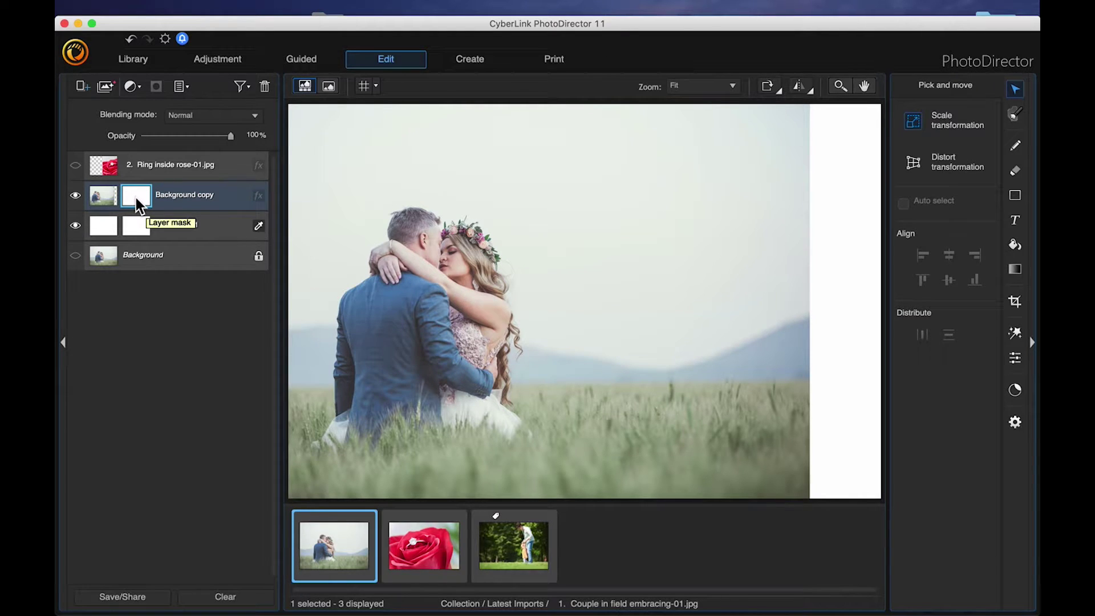
left_click(1015, 269)
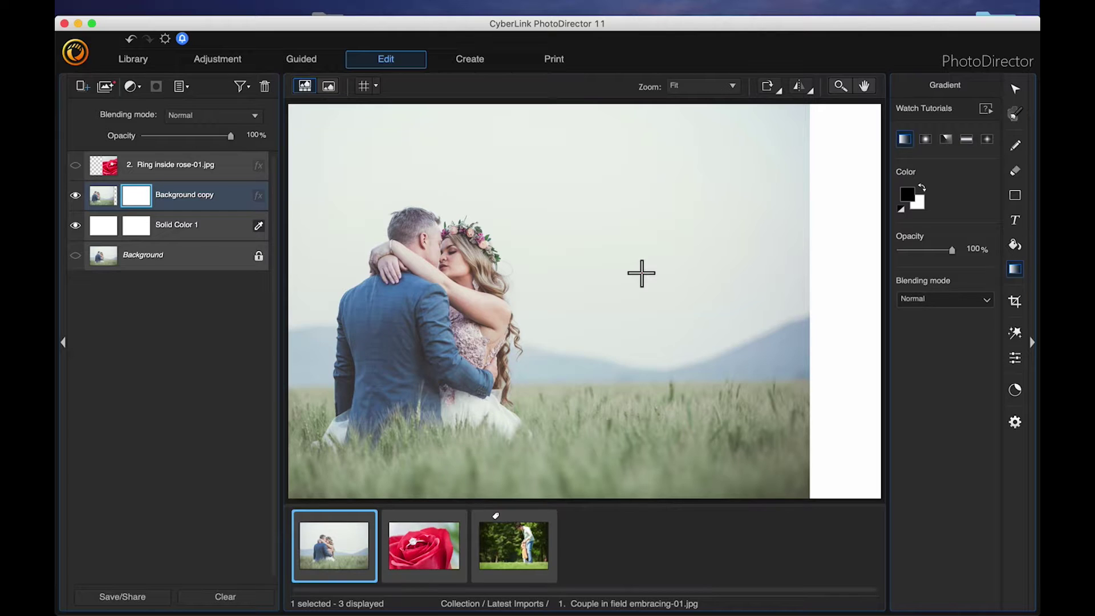
- Apply a gradient on Background copy's mask fading the couple to white, starting right of their faces
left_click_drag(641, 273, 440, 272)
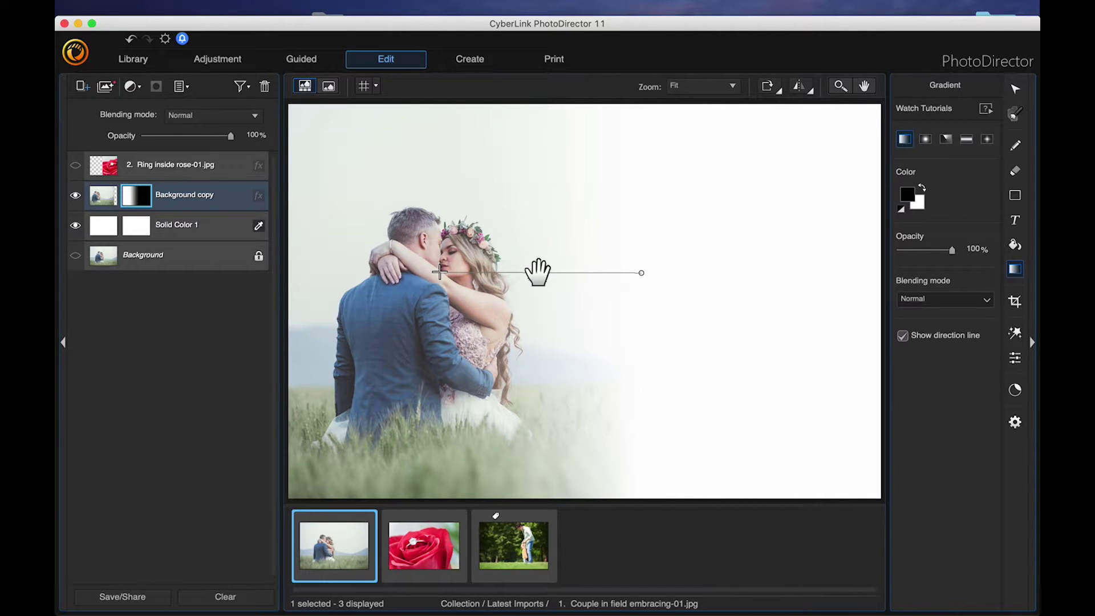
left_click_drag(547, 273, 577, 272)
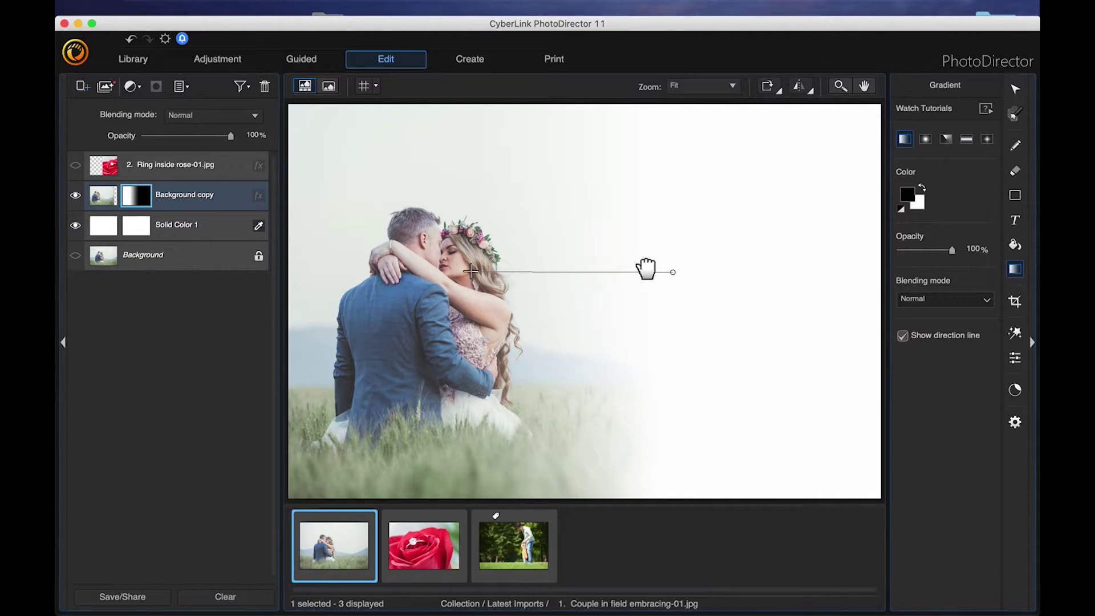
left_click_drag(676, 269, 674, 267)
left_click_drag(605, 267, 566, 266)
left_click_drag(673, 266, 645, 265)
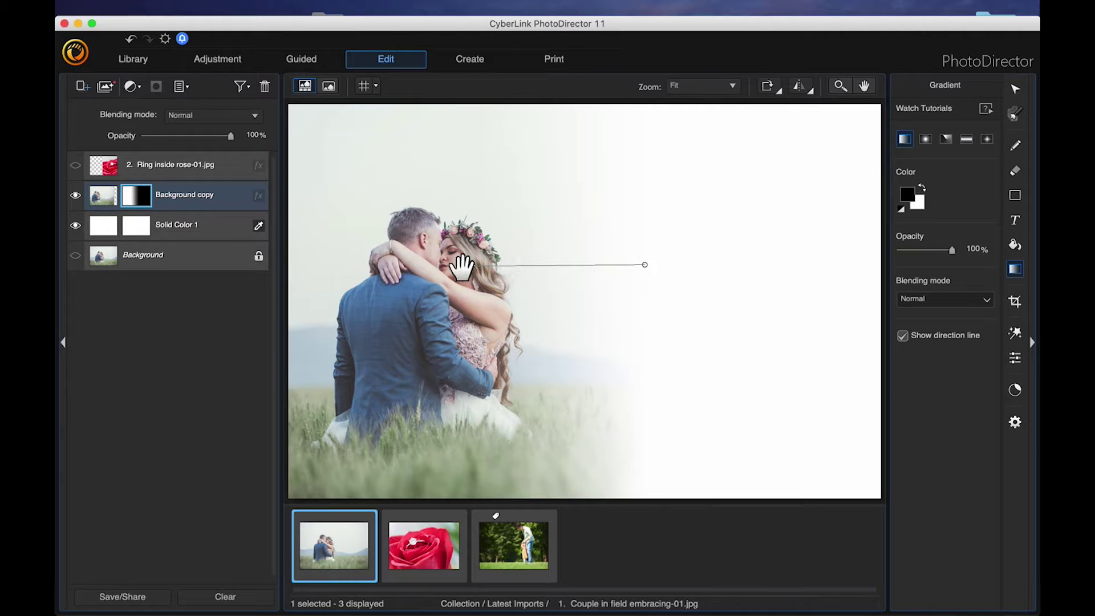
left_click_drag(461, 267, 613, 261)
left_click_drag(613, 261, 582, 261)
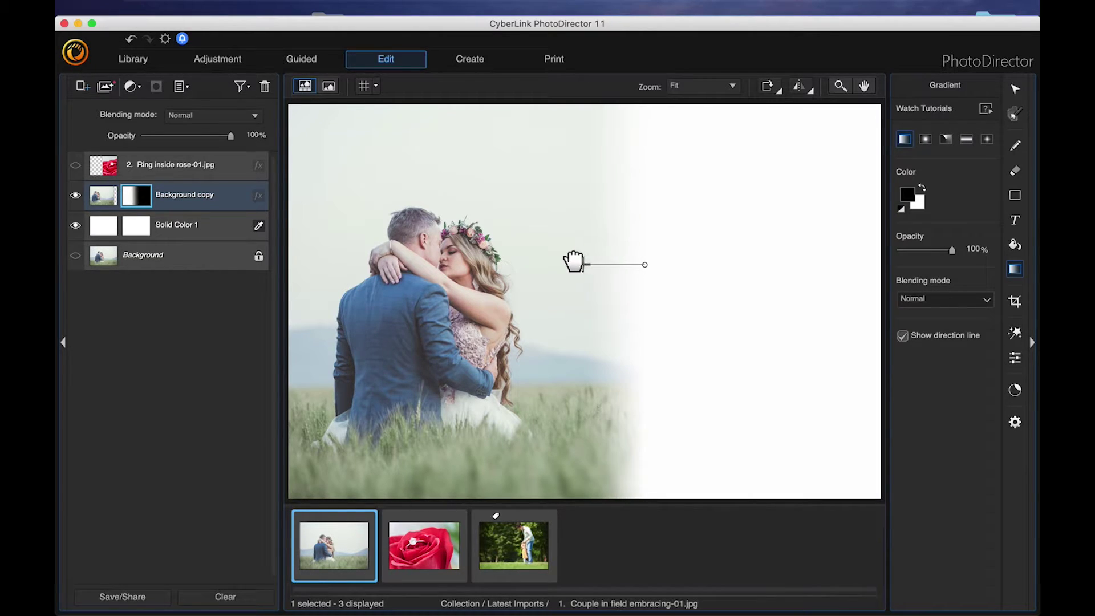
left_click_drag(535, 261, 521, 262)
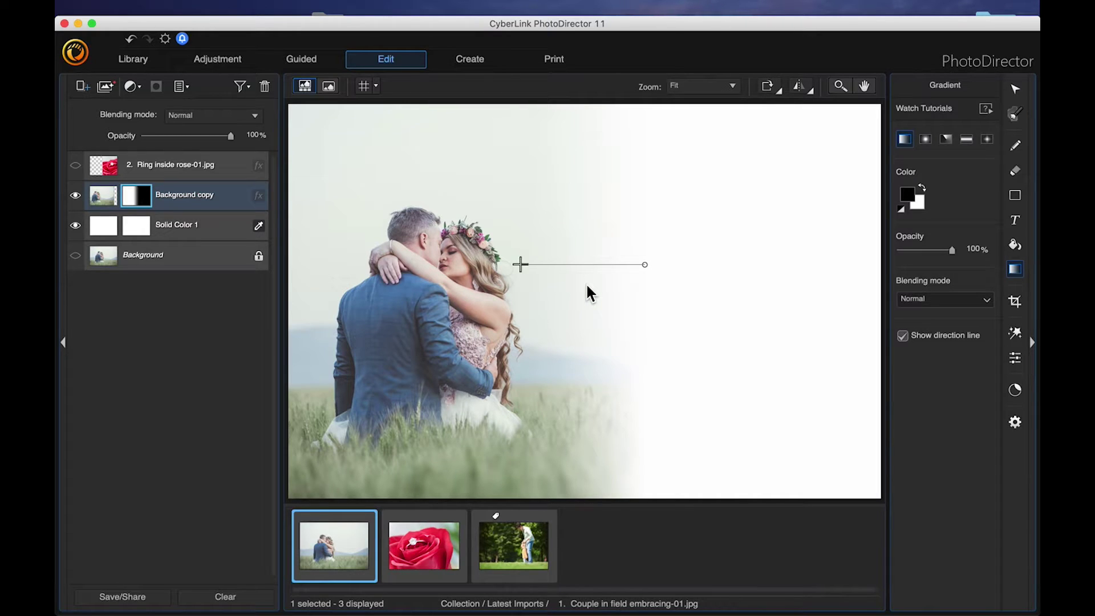
key("Return")
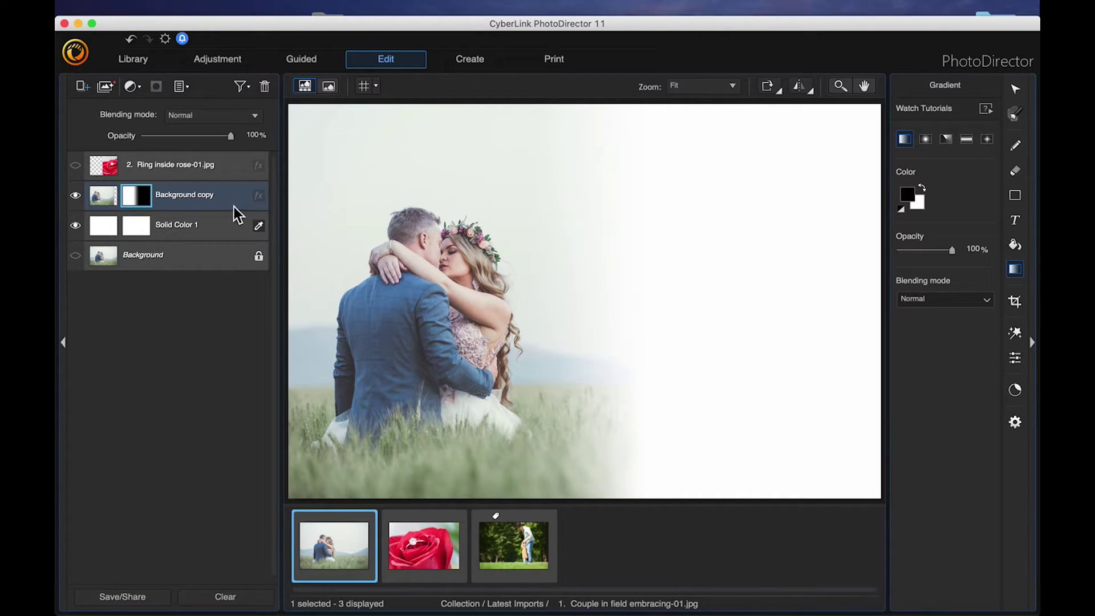
- Show and select the Ring inside rose layer, then give it a white layer mask
left_click(75, 165)
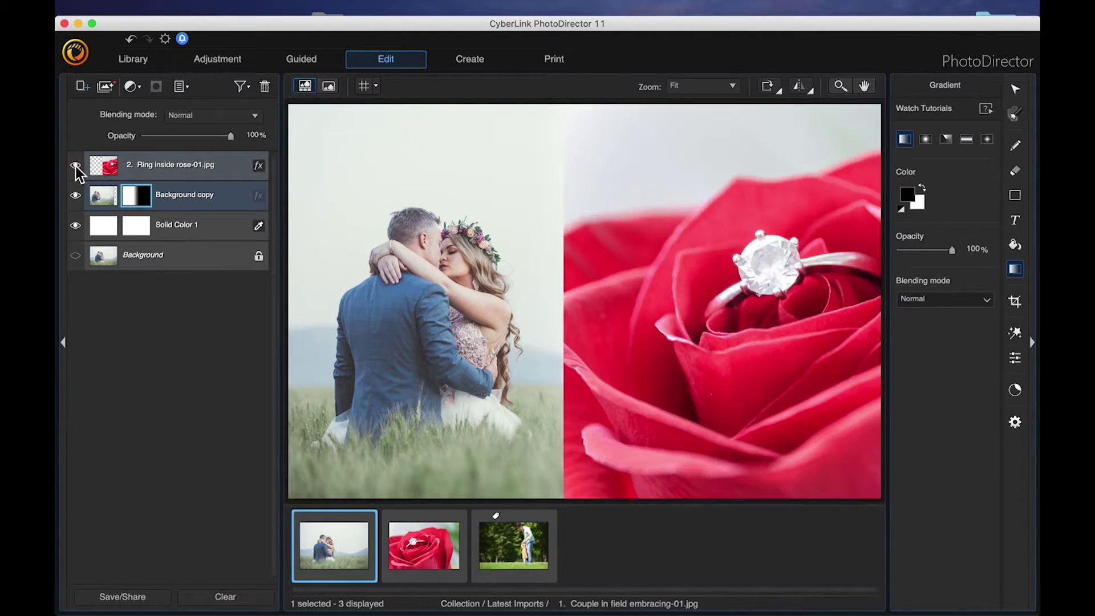
left_click(176, 163)
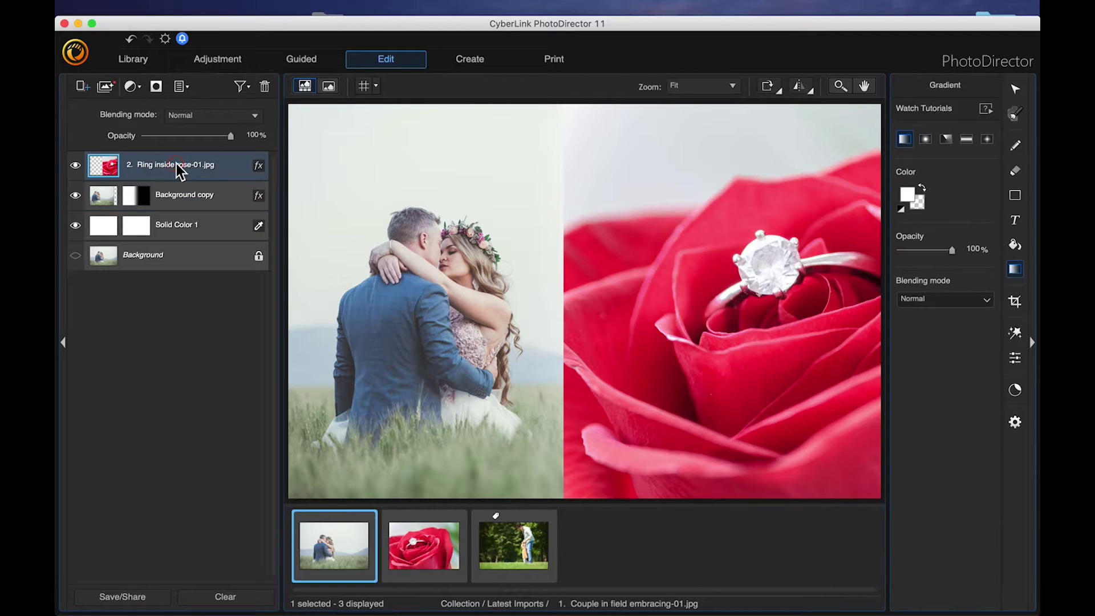
left_click(156, 86)
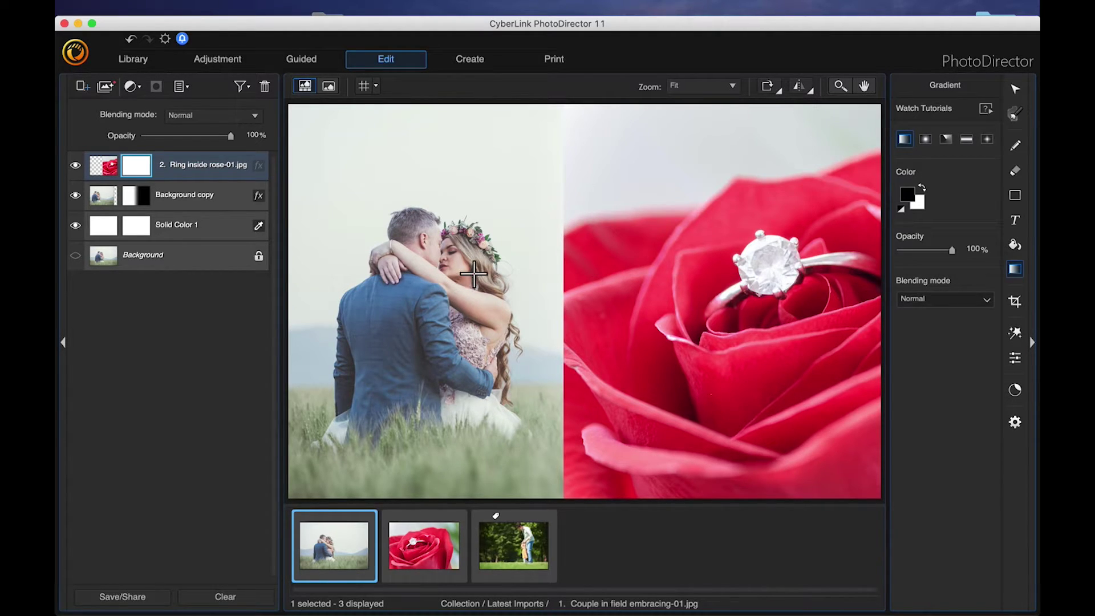
- Apply a gradient to the rose layer's mask so it fades in from the bride's hair rightward
left_click_drag(495, 267, 694, 261)
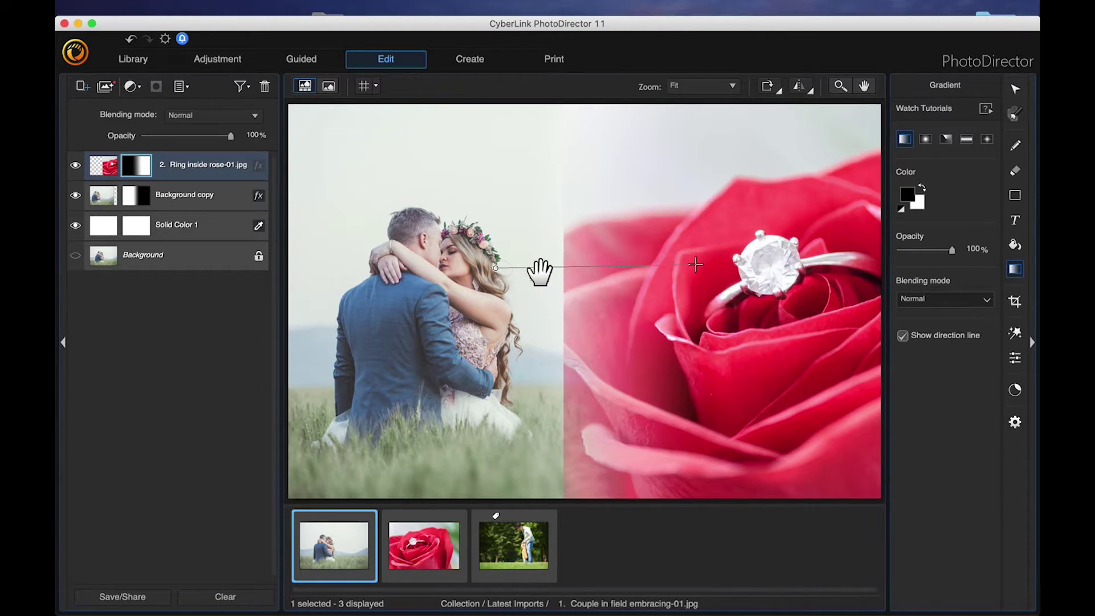
left_click_drag(496, 268, 516, 273)
left_click_drag(593, 275, 631, 273)
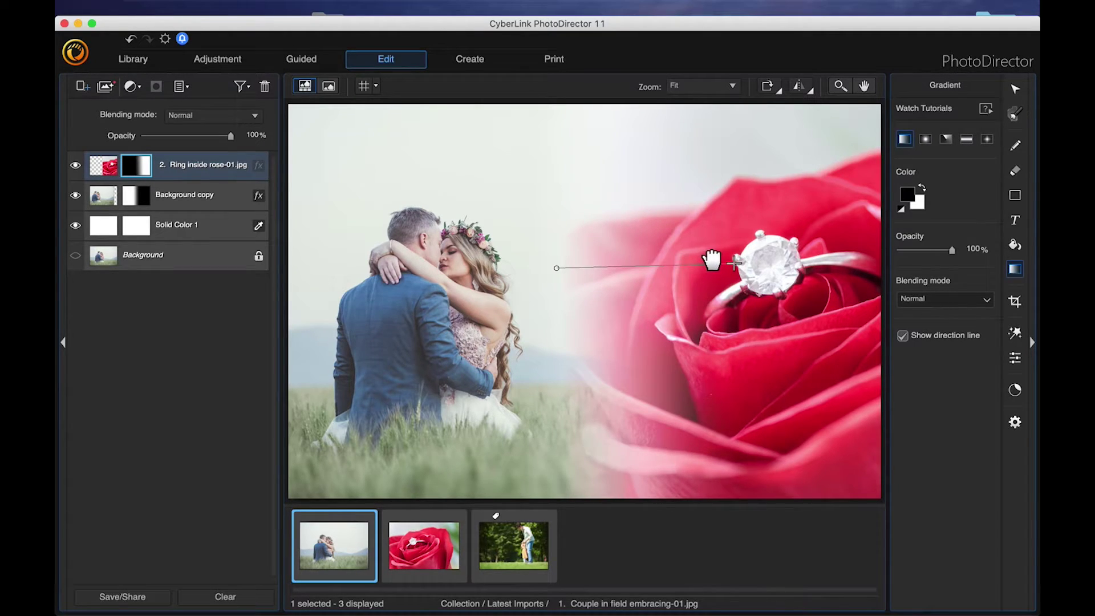
left_click_drag(716, 261, 723, 259)
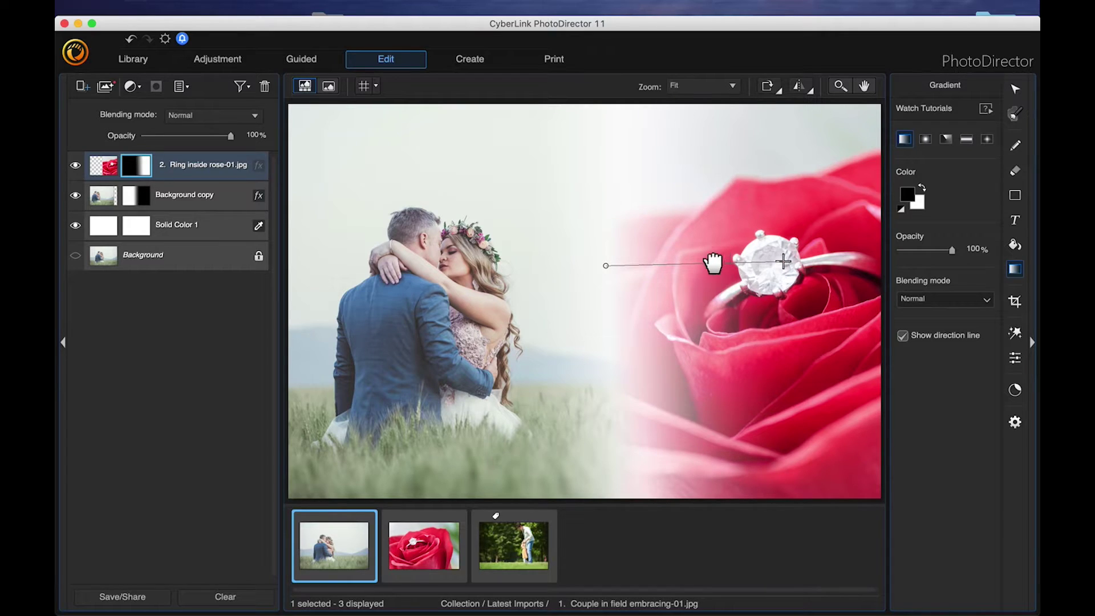
mouse_move(607, 262)
left_mouse_down()
mouse_move(618, 259)
mouse_move(609, 260)
left_mouse_up()
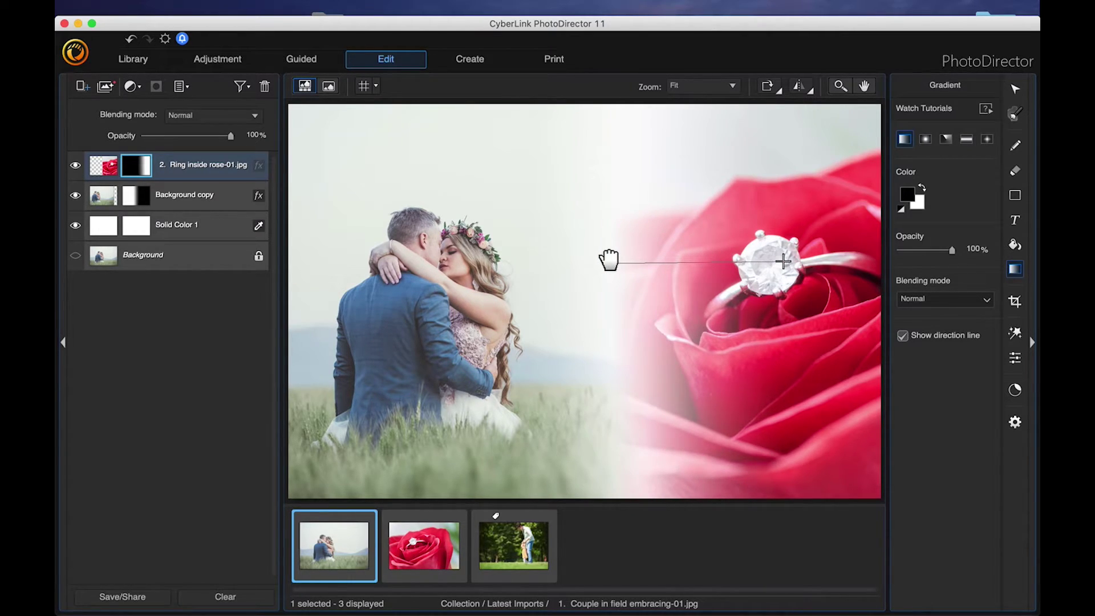
left_click(602, 313)
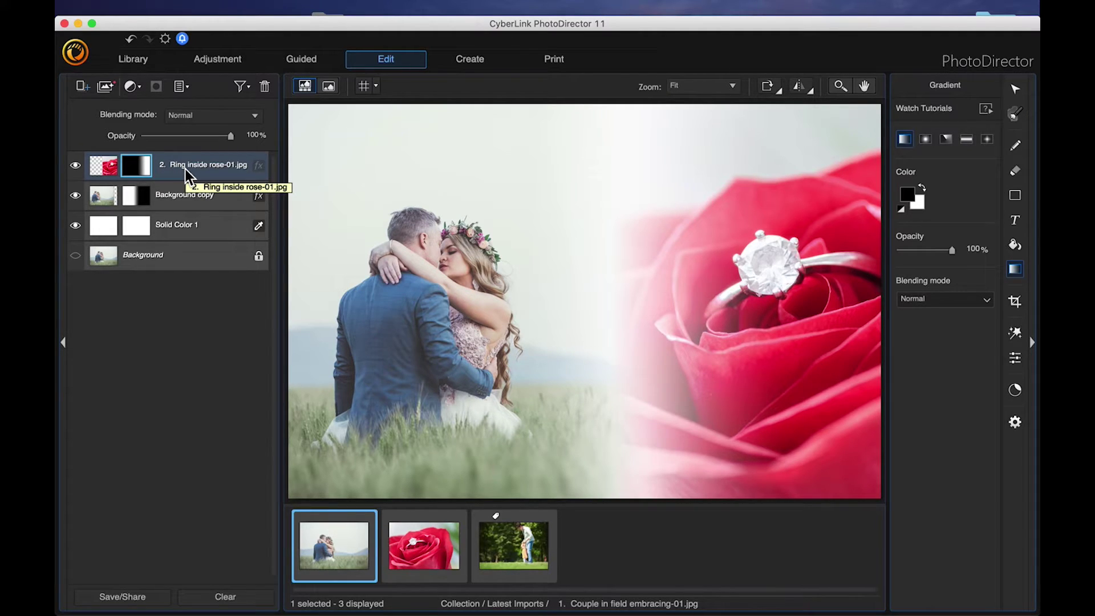
left_click(107, 170)
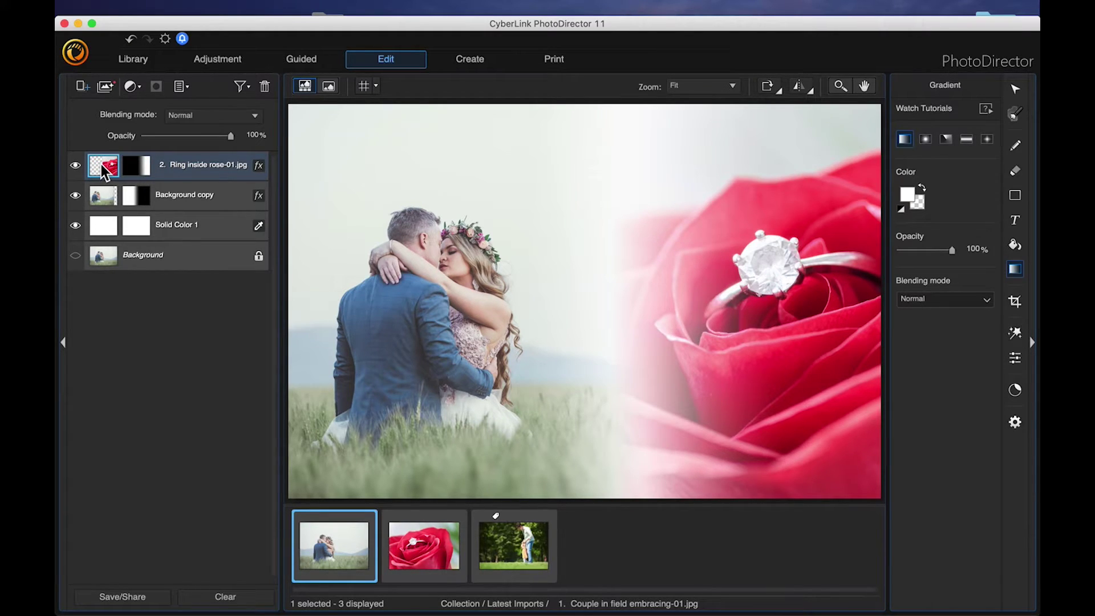
- Draw a full-canvas rectangle and subtract a slightly smaller one, leaving a thin black frame
left_click(1013, 196)
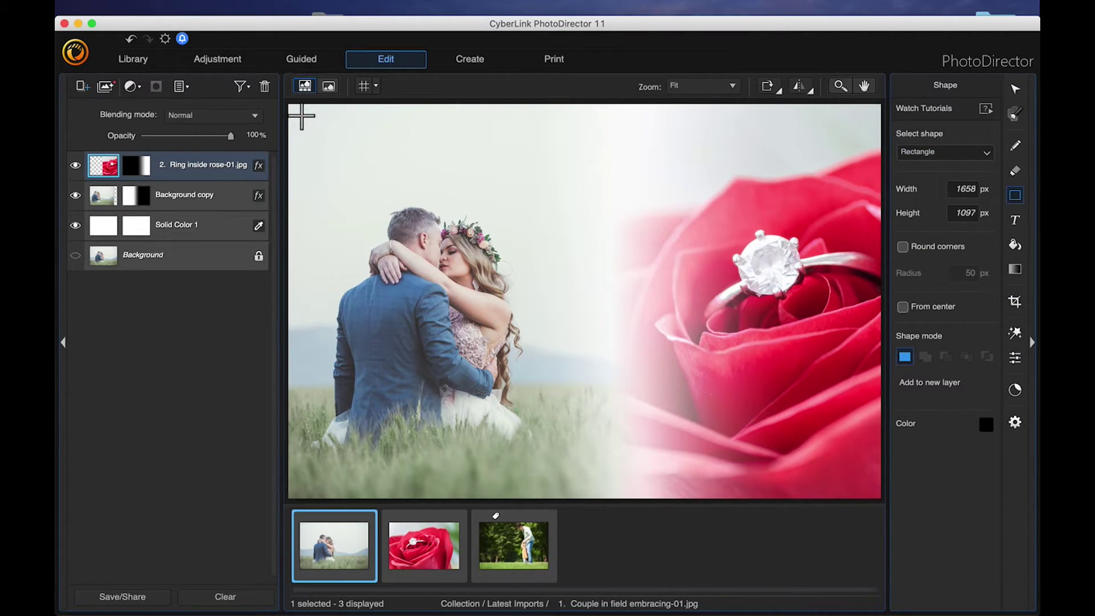
left_click_drag(301, 116, 868, 484)
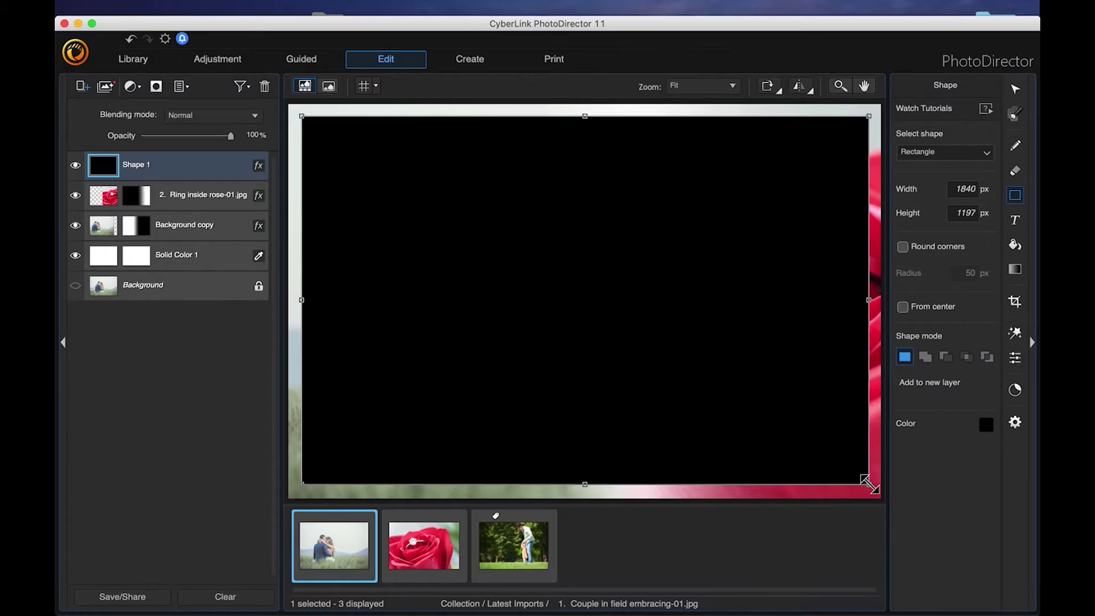
left_click(945, 357)
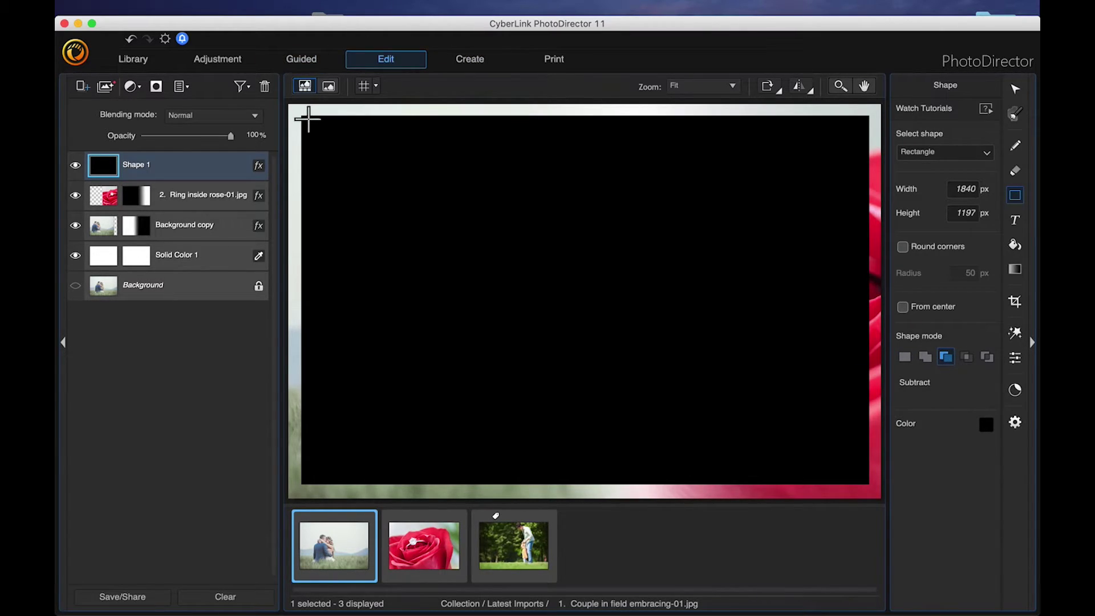
left_click_drag(304, 118, 866, 483)
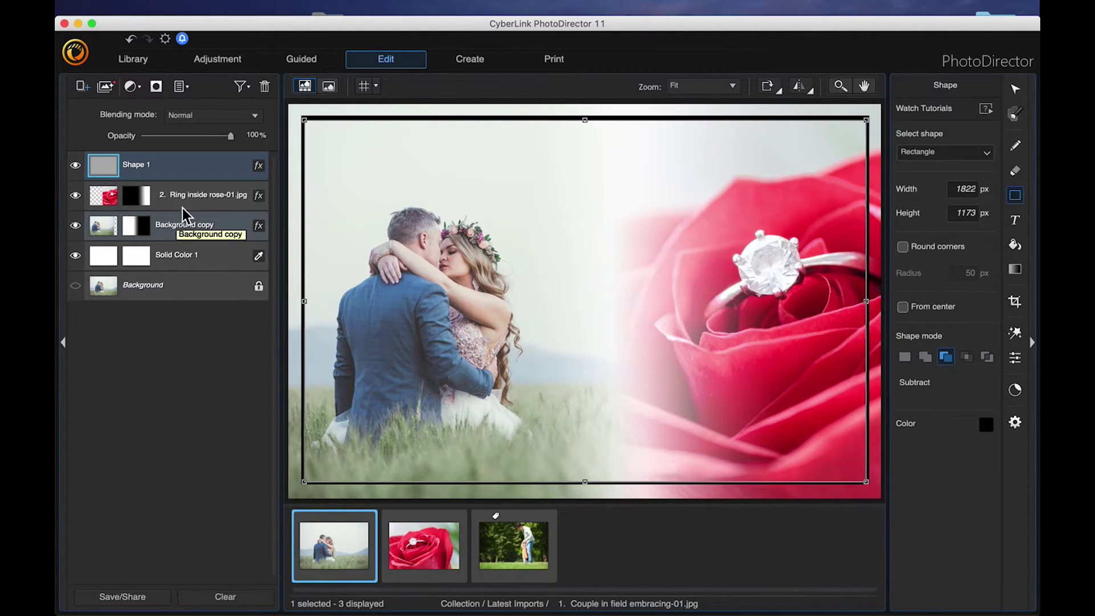
left_click(190, 286)
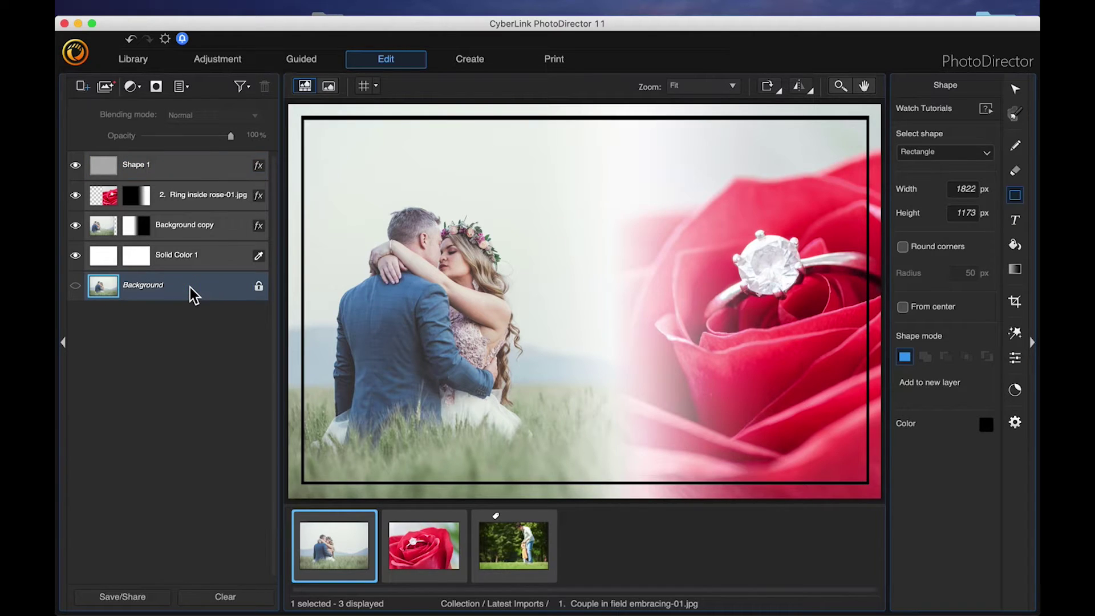
- Scale the Shape 1 frame up slightly from its corner and nudge it up-left to sit evenly
left_click(157, 166)
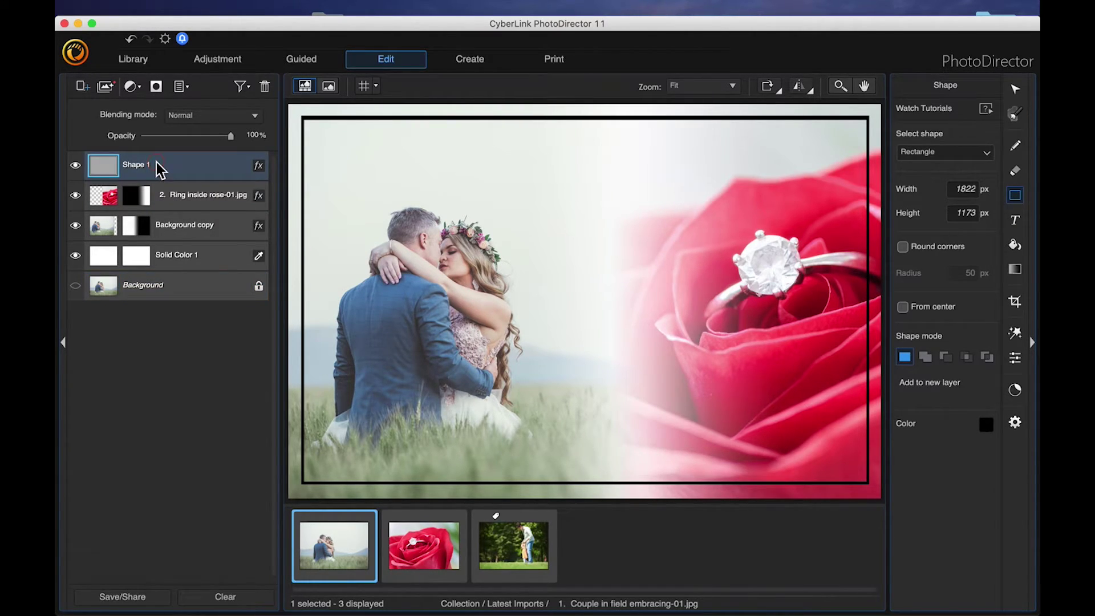
left_click(1014, 90)
left_click_drag(299, 114, 295, 112)
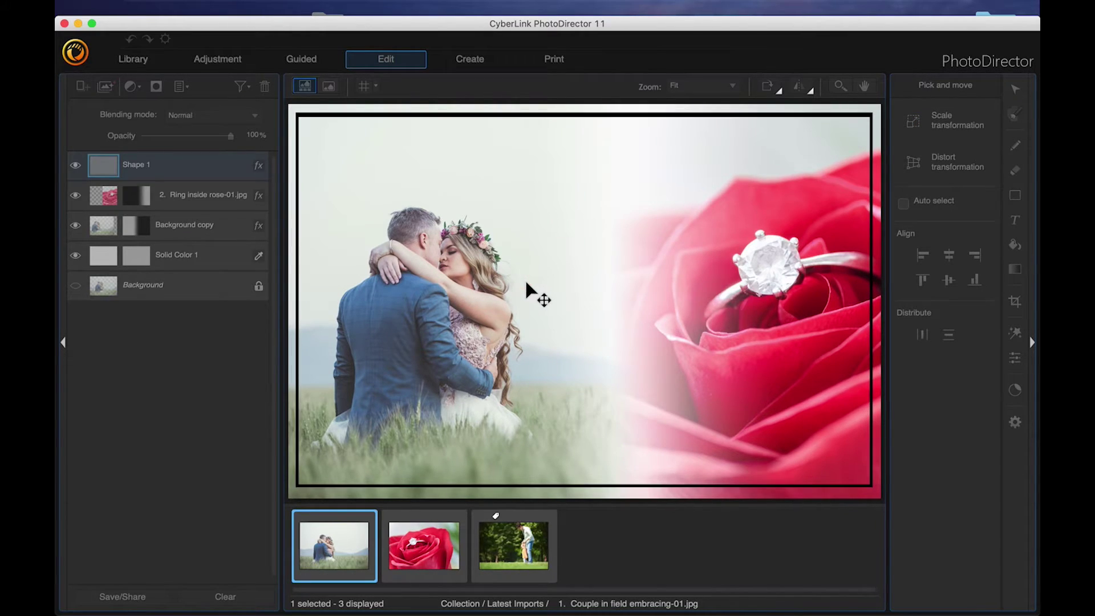
left_click_drag(527, 285, 524, 283)
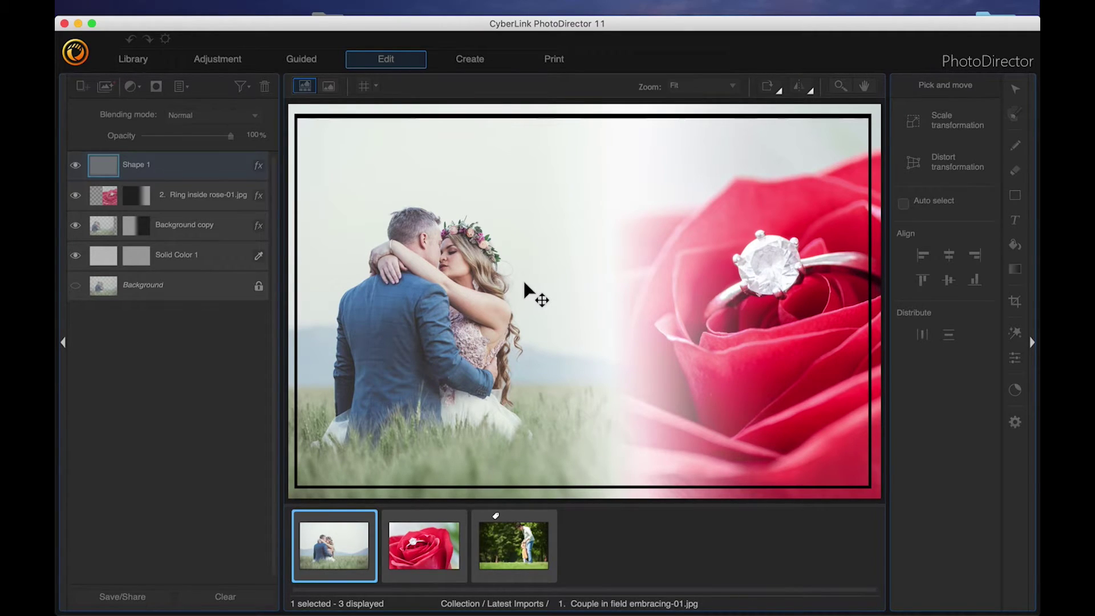
left_click(155, 165)
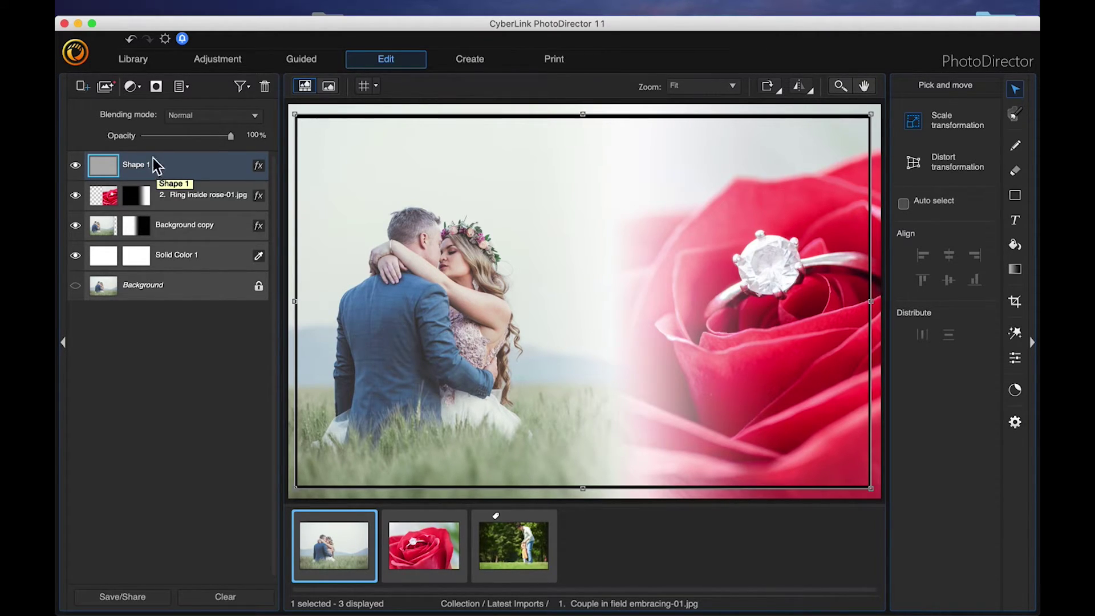
- Add Every Love Story.PNG from the Word Overlays folder as a new top layer and shrink it
left_click(83, 86)
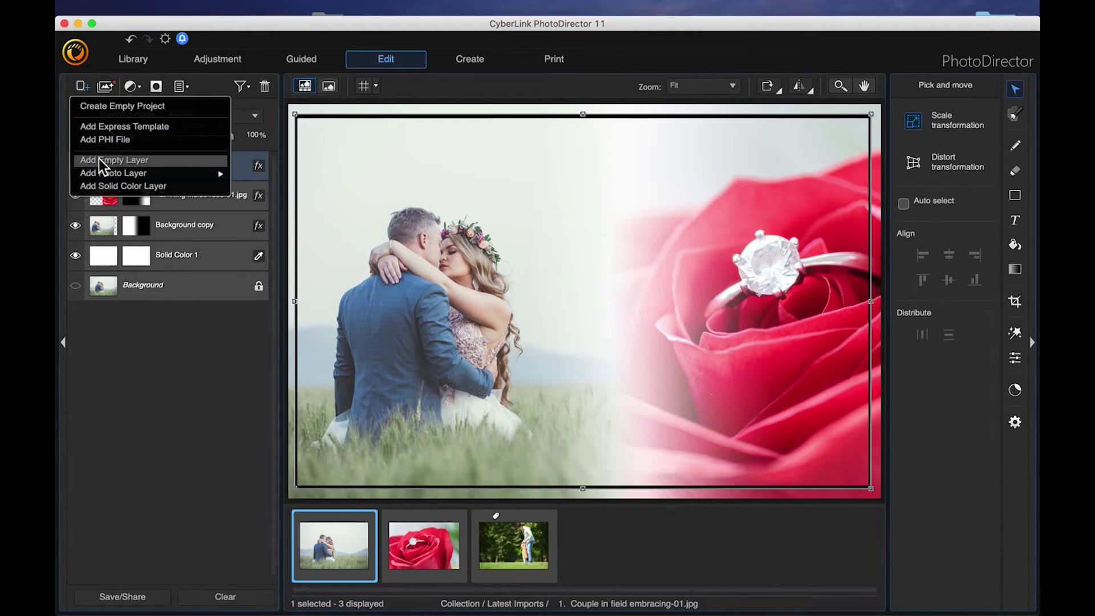
mouse_move(109, 174)
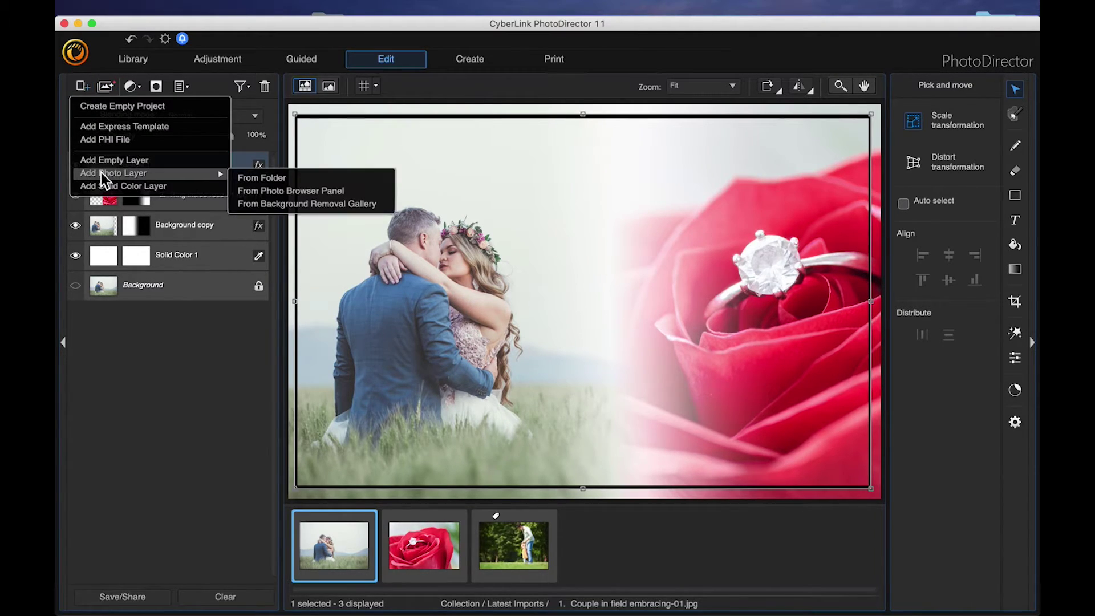
left_click(269, 176)
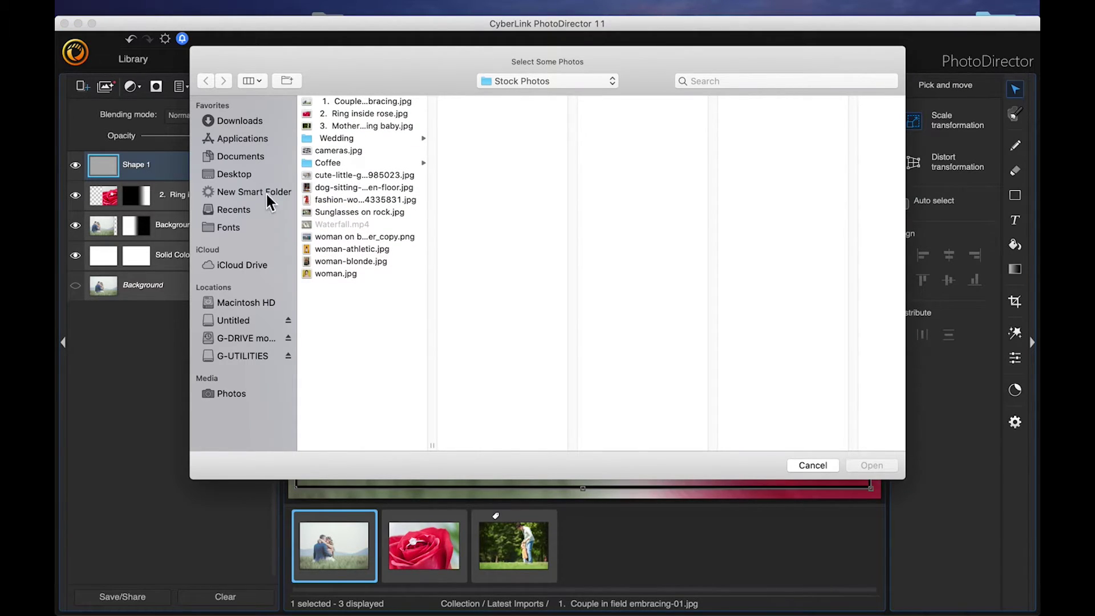
left_click(242, 322)
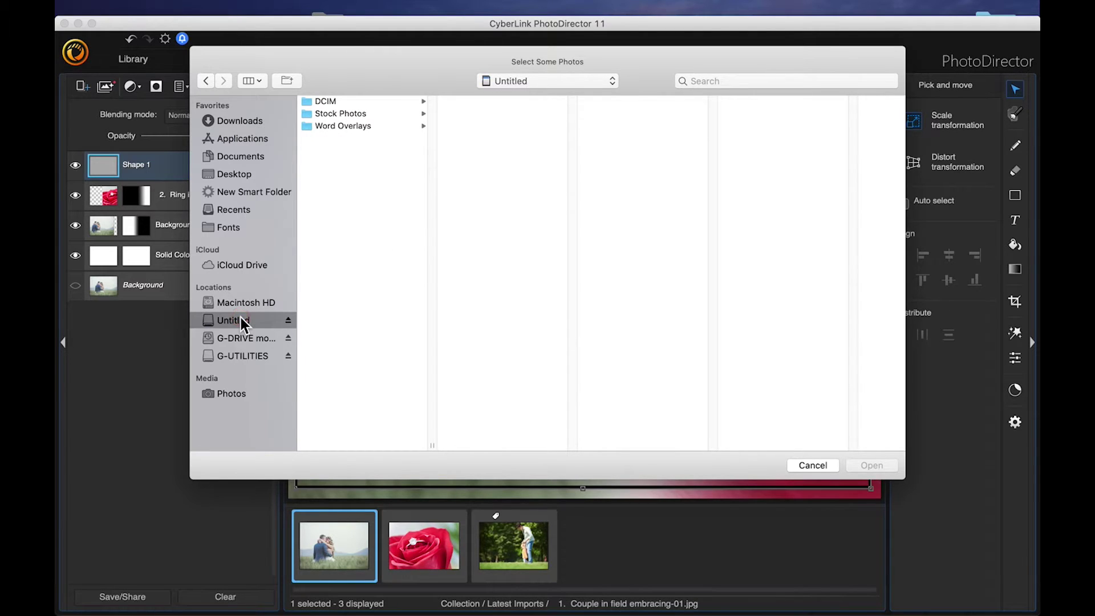
left_click(353, 127)
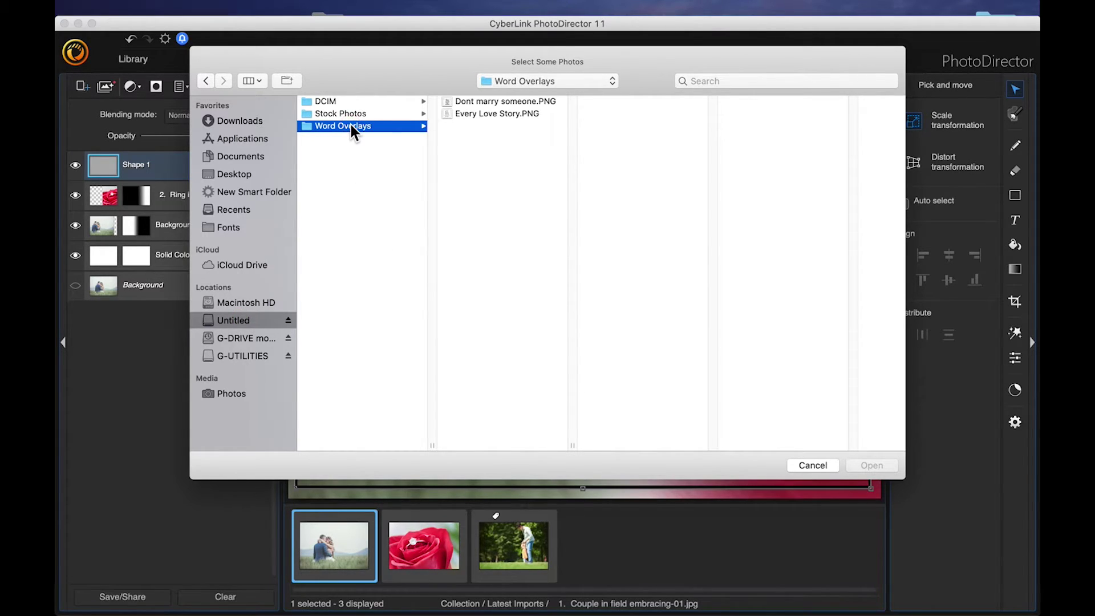
left_click(489, 114)
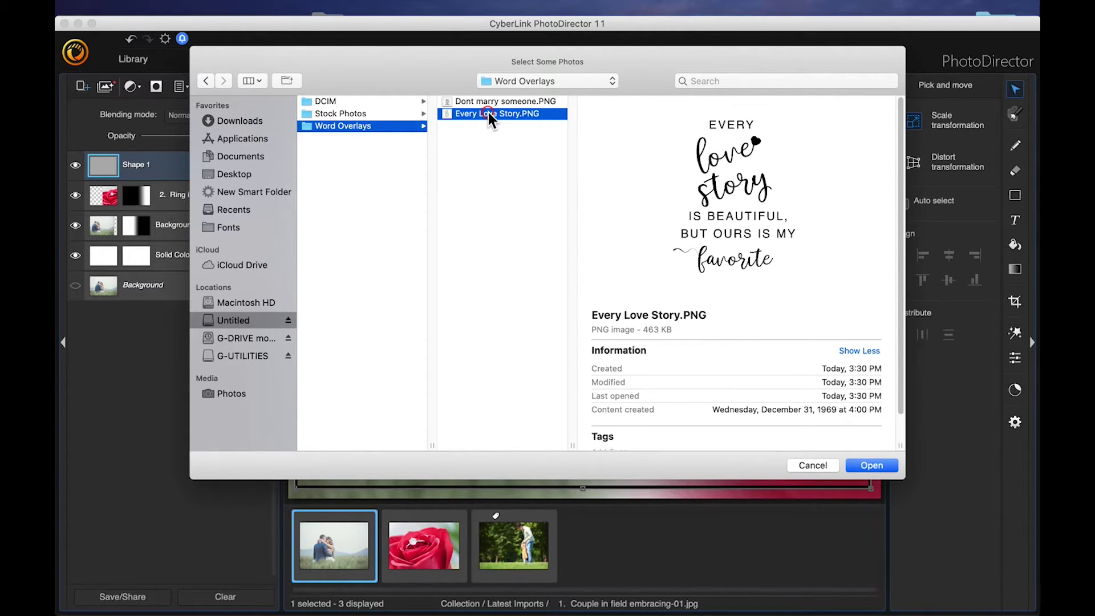
double_click(489, 114)
left_click_drag(710, 130, 662, 176)
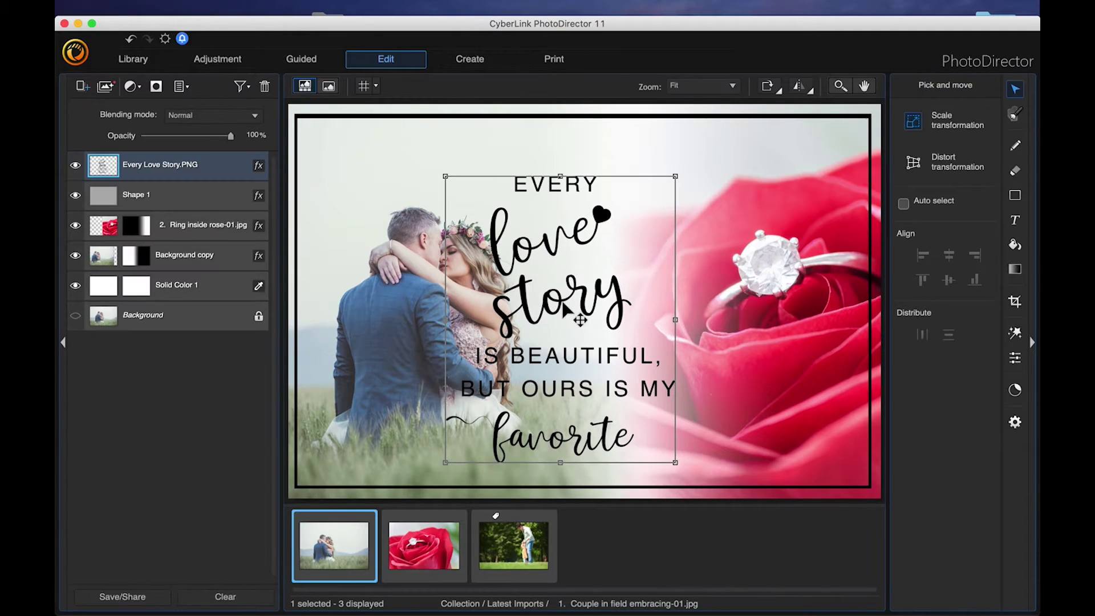
- Reposition and resize the quote overlay, then clear every layer except the Background
mouse_move(567, 304)
left_mouse_down()
mouse_move(586, 300)
mouse_move(581, 290)
left_mouse_up()
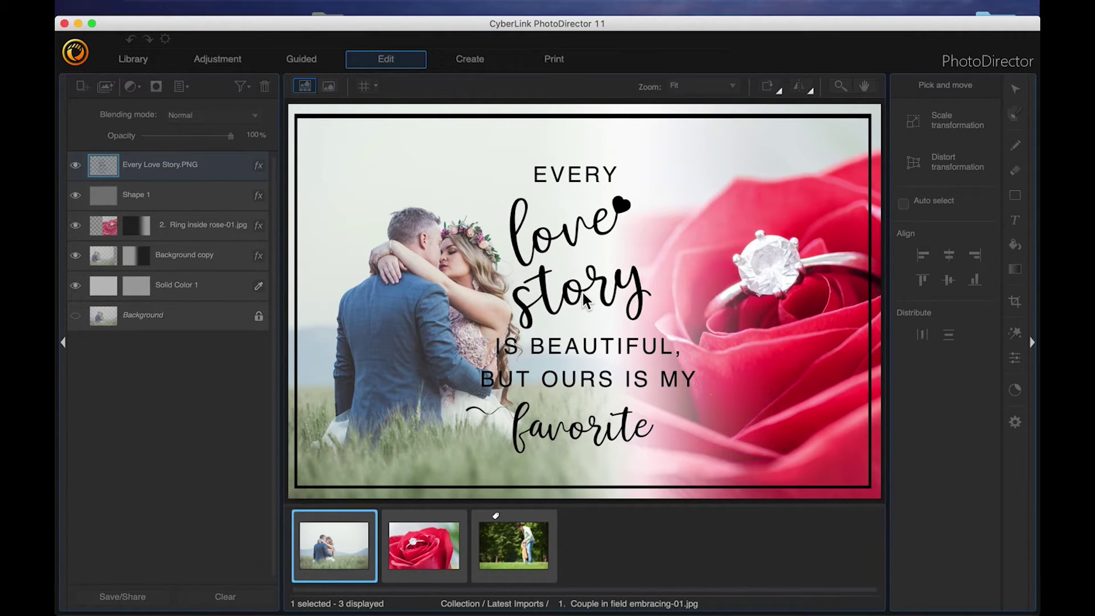
left_click(608, 241)
left_click_drag(608, 241, 611, 238)
left_click_drag(694, 161, 676, 175)
left_click_drag(600, 276, 609, 265)
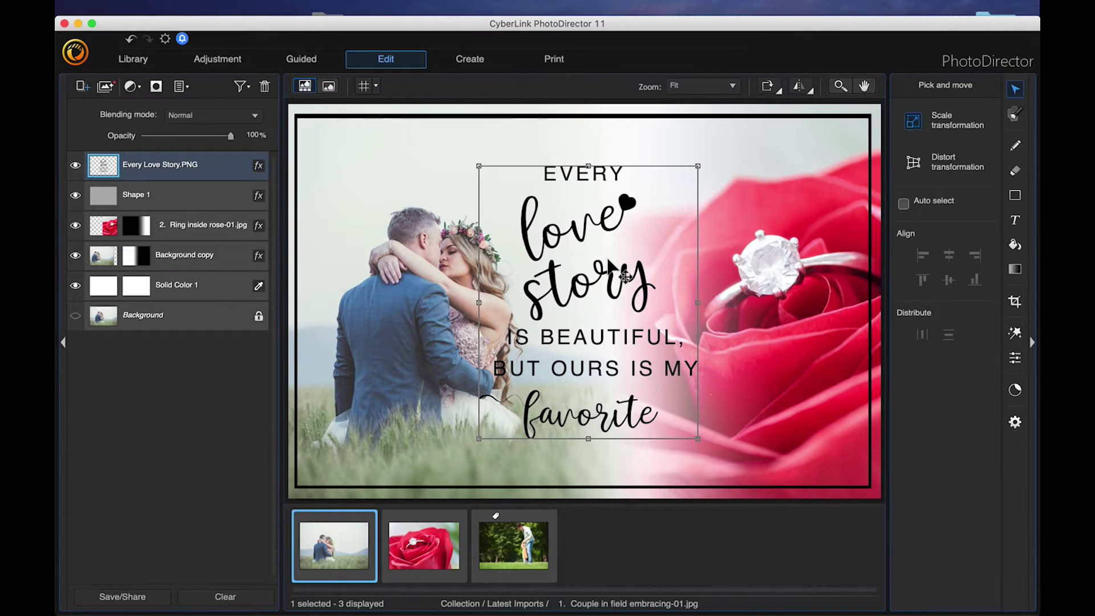
left_click(180, 317)
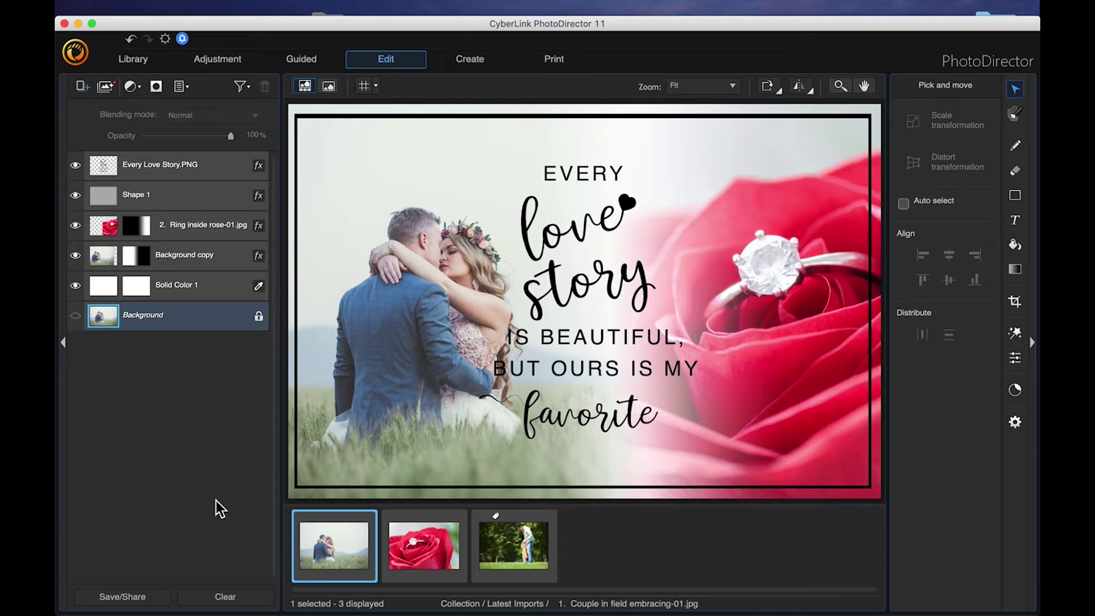
left_click(222, 597)
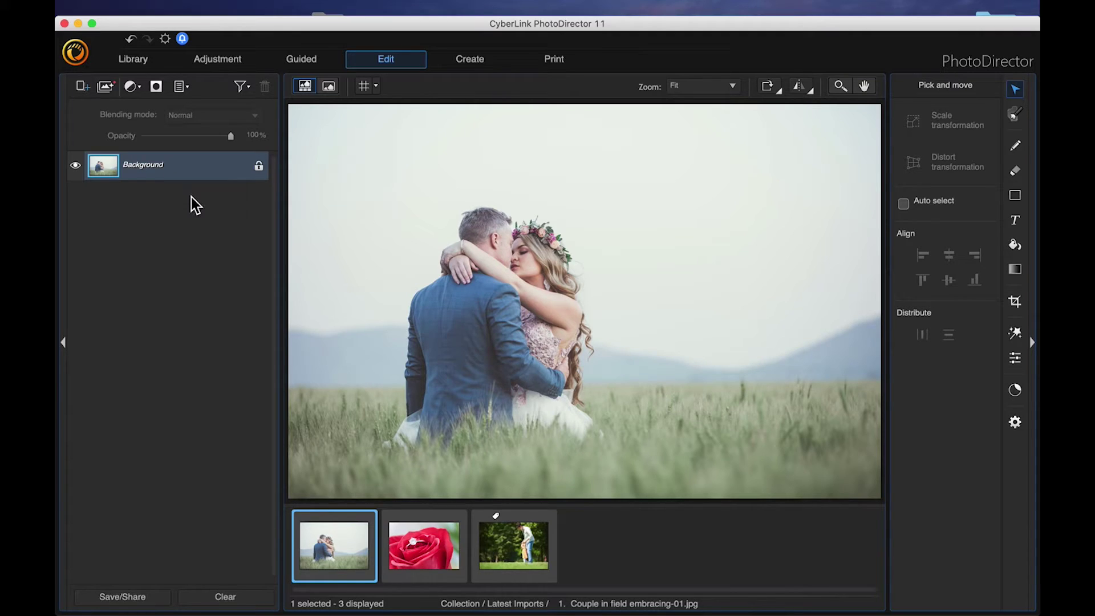
- Duplicate the Background layer and hide the original
right_click(179, 166)
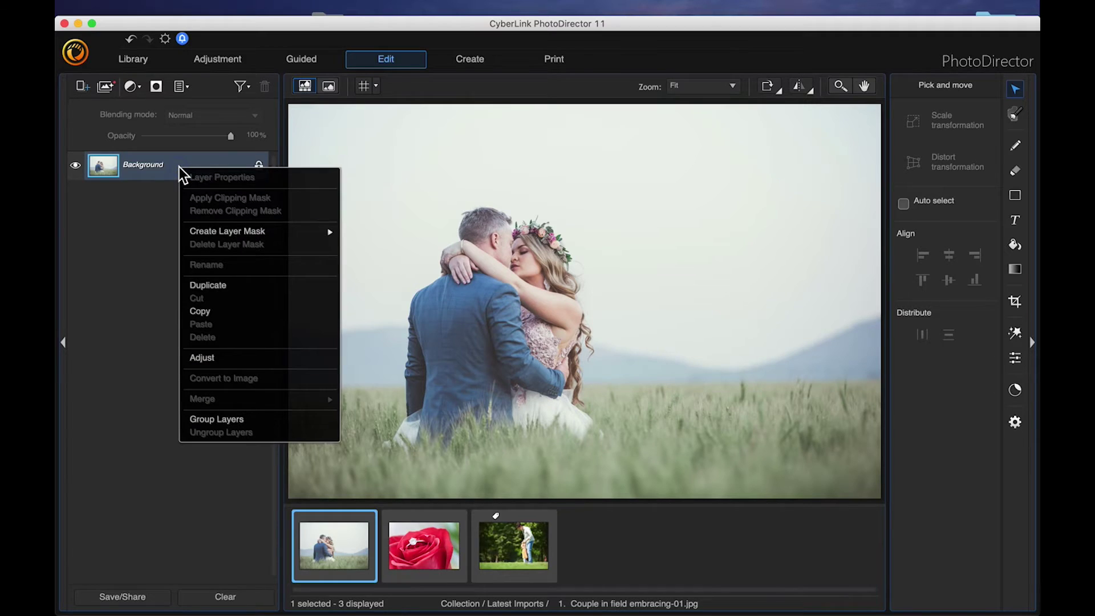
left_click(213, 287)
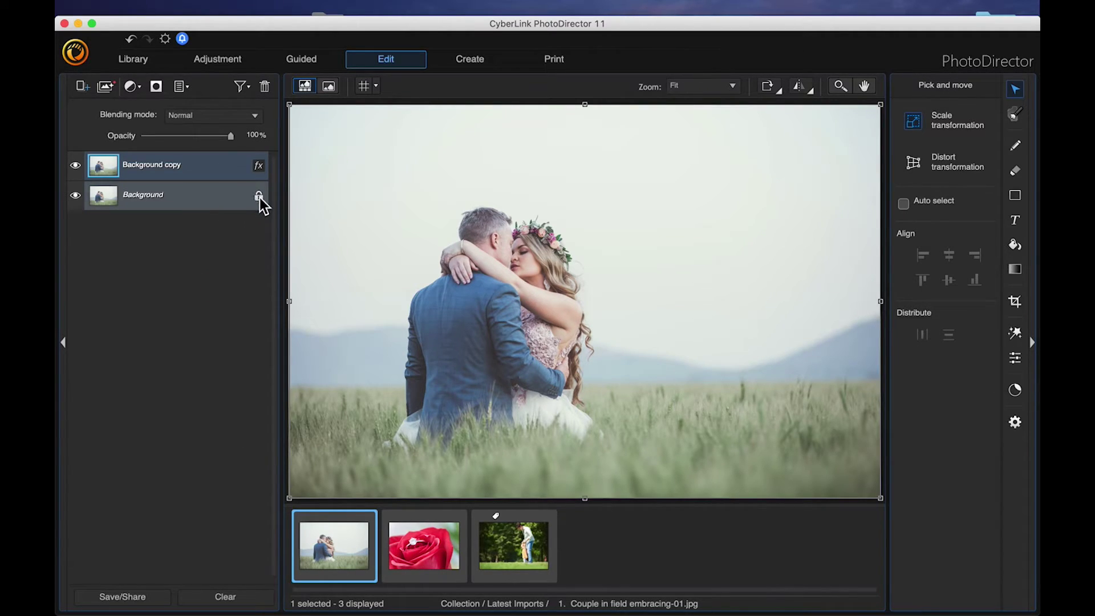
left_click(75, 196)
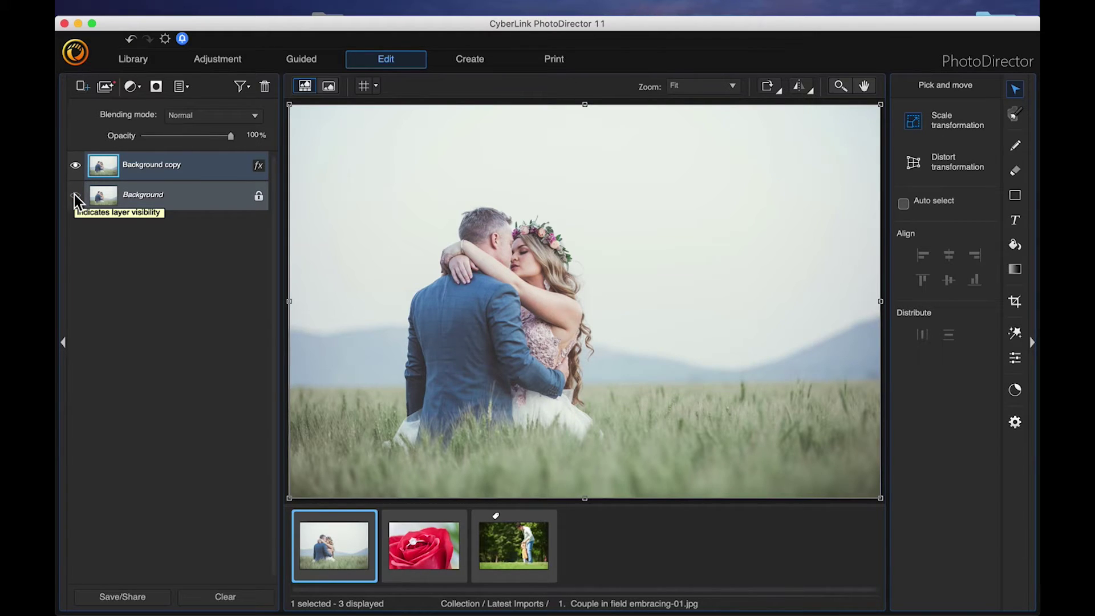
- Add a white solid colour layer above the Background, beneath the copy
left_click(149, 193)
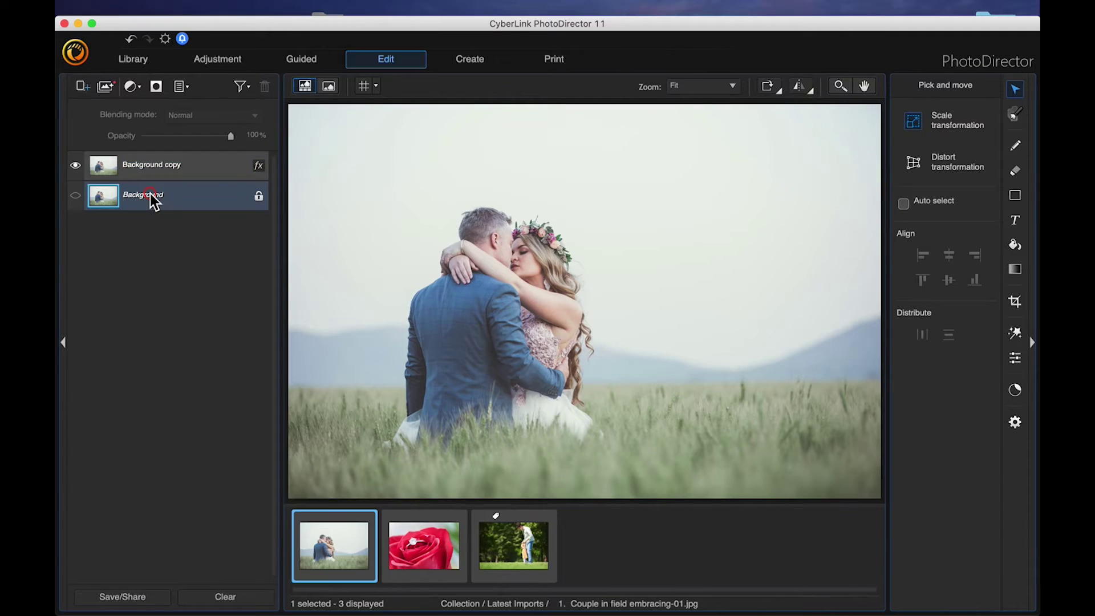
left_click(83, 86)
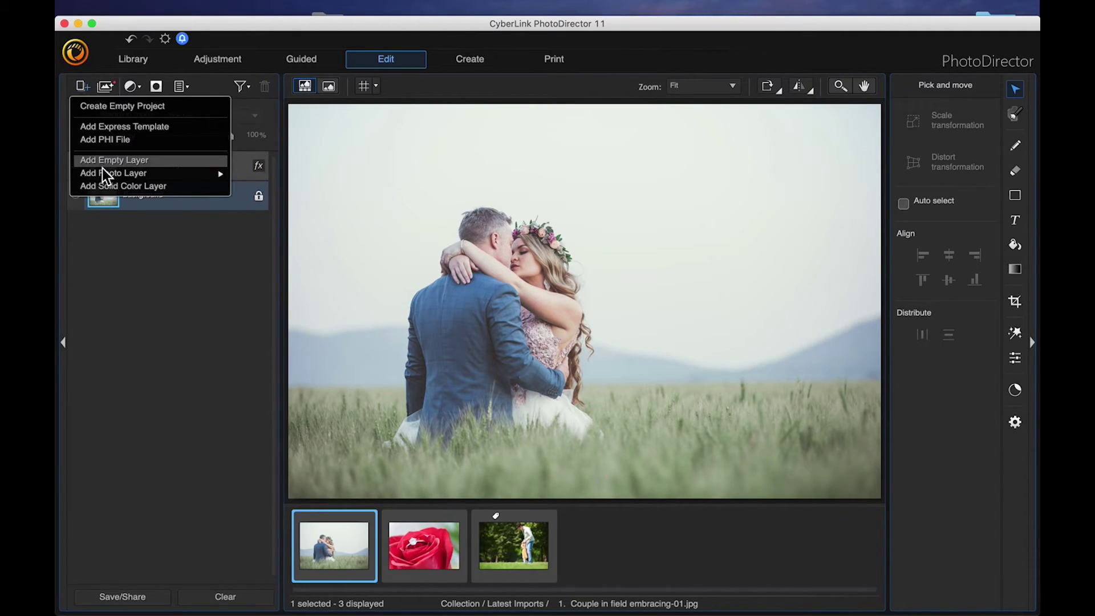
left_click(105, 187)
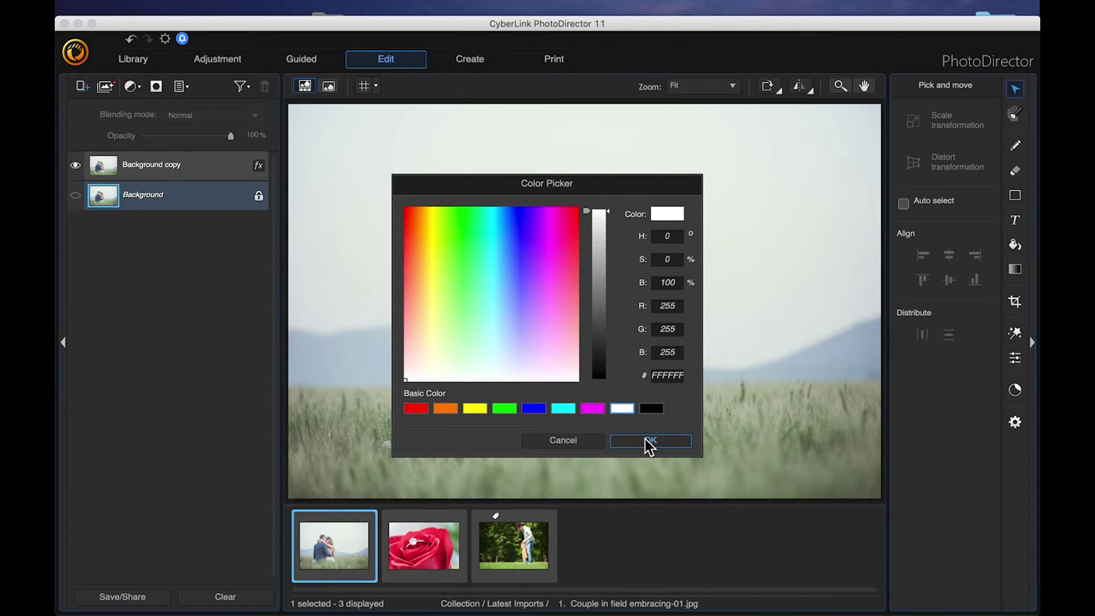
left_click(649, 442)
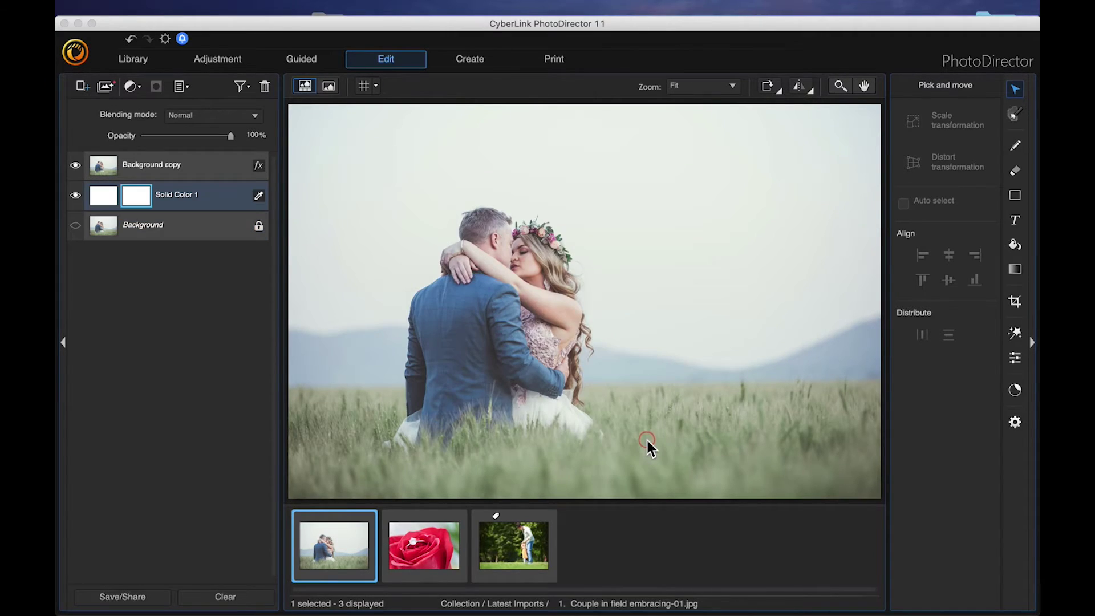
- Drag the Background copy left so white shows along the right edge
left_click(162, 172)
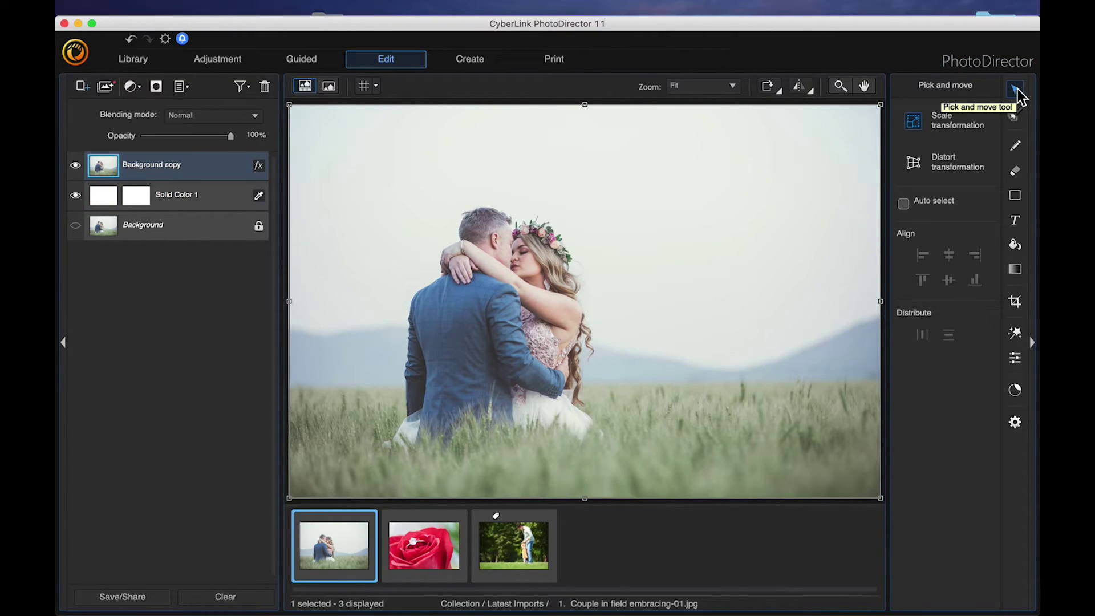
left_click_drag(758, 193, 667, 199)
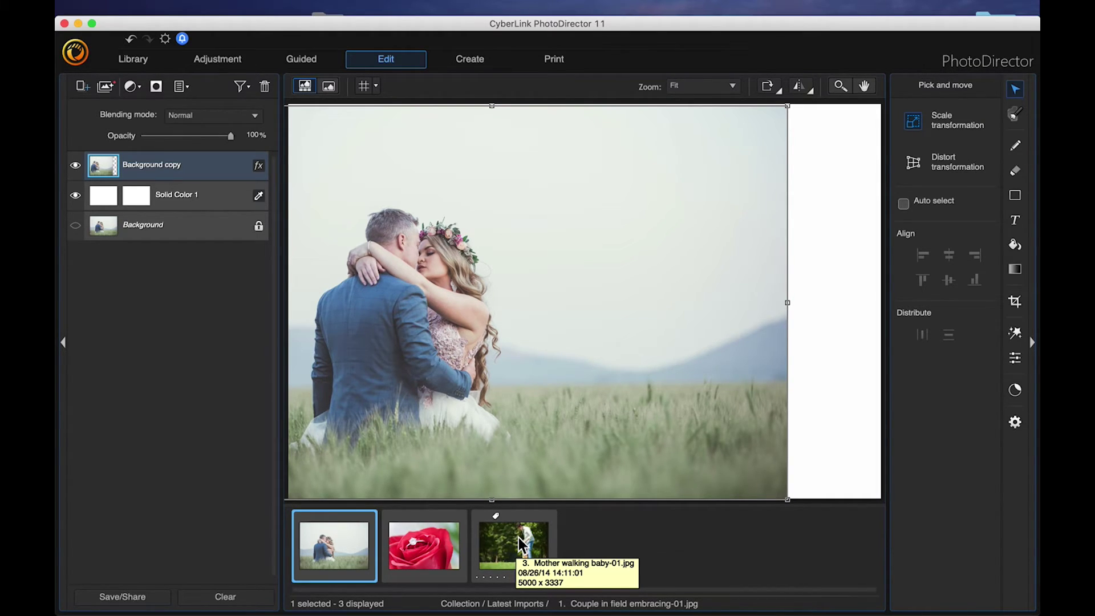
- Add the Mother walking baby photo as a top layer, move it right, hide it, and select Background copy
left_click_drag(521, 544, 173, 154)
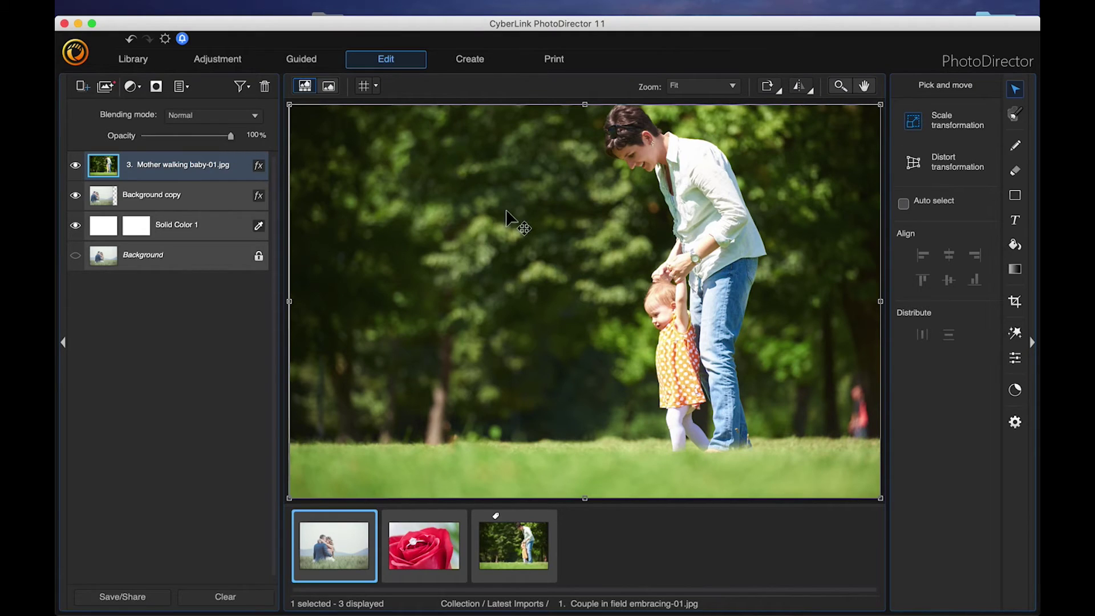
left_click_drag(457, 253, 555, 253)
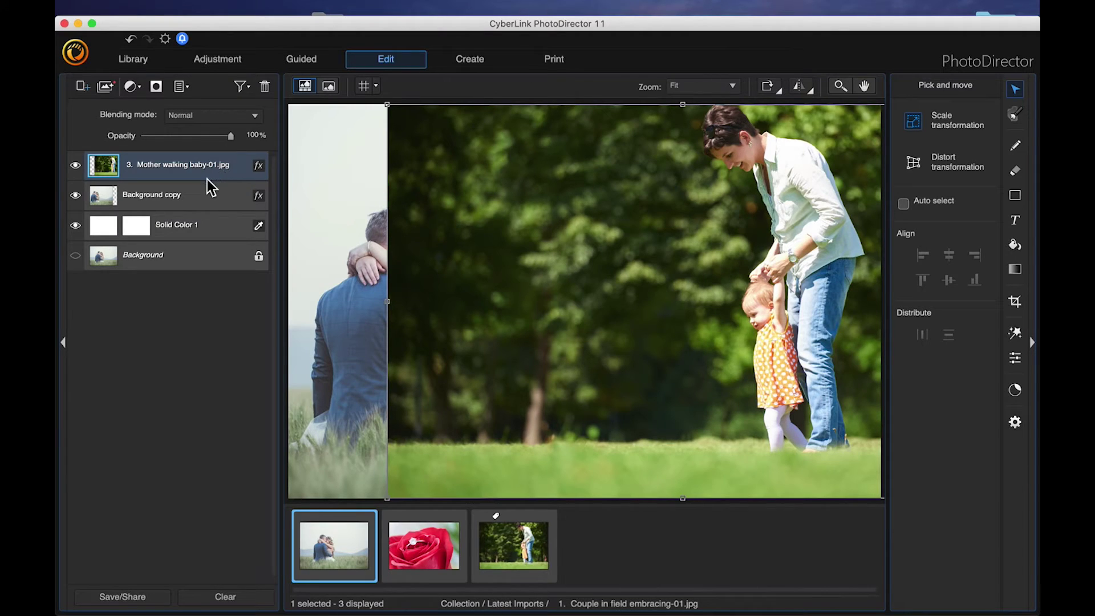
left_click(75, 166)
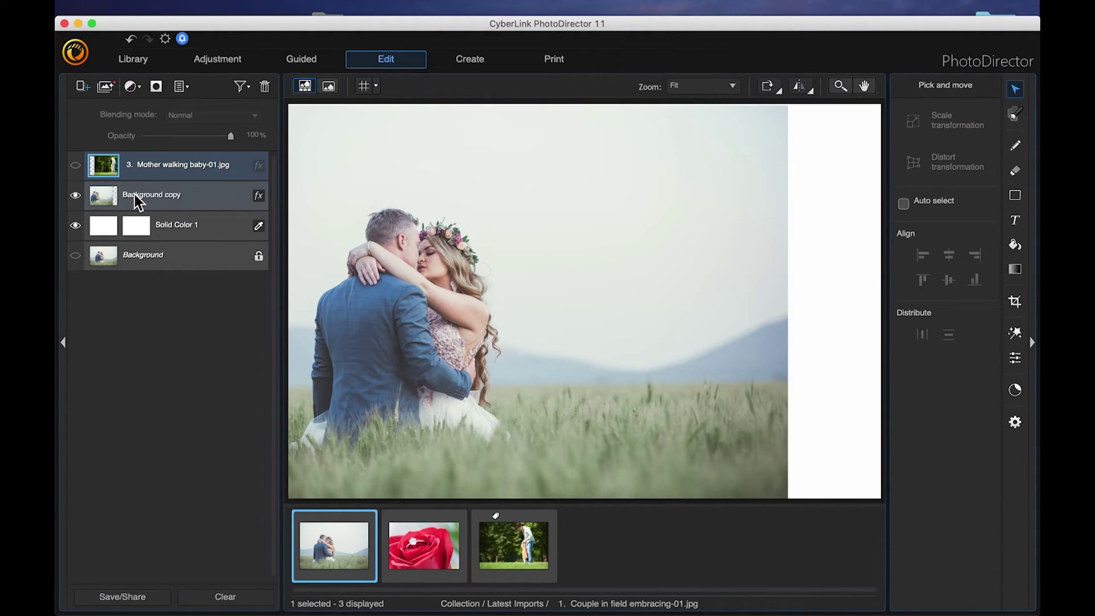
left_click(136, 194)
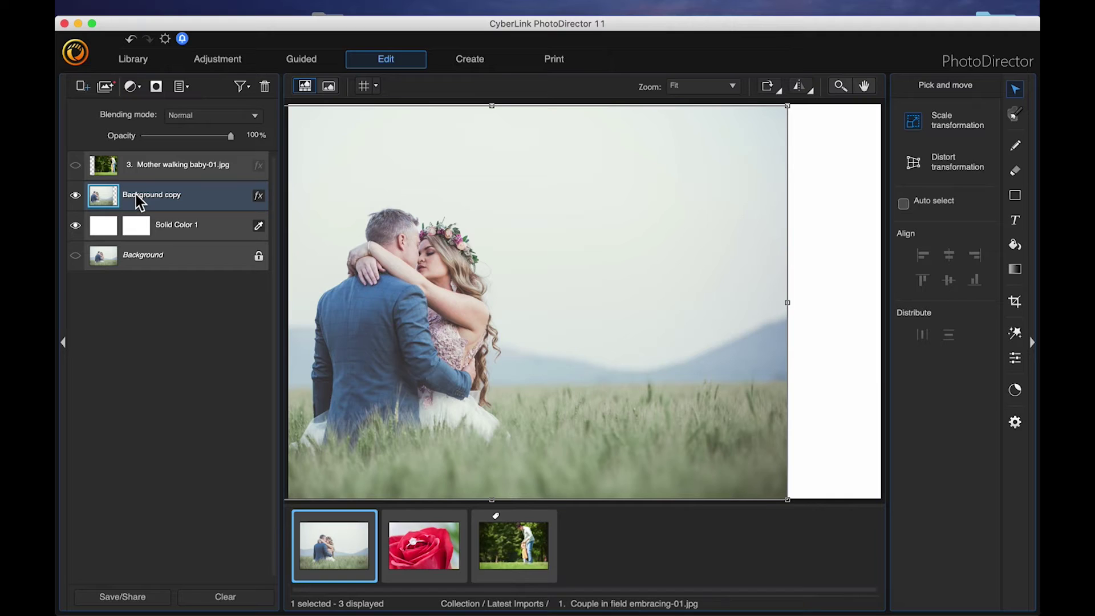
- Give Background copy a gradient mask fading its right side to white just past the couple
left_click(155, 87)
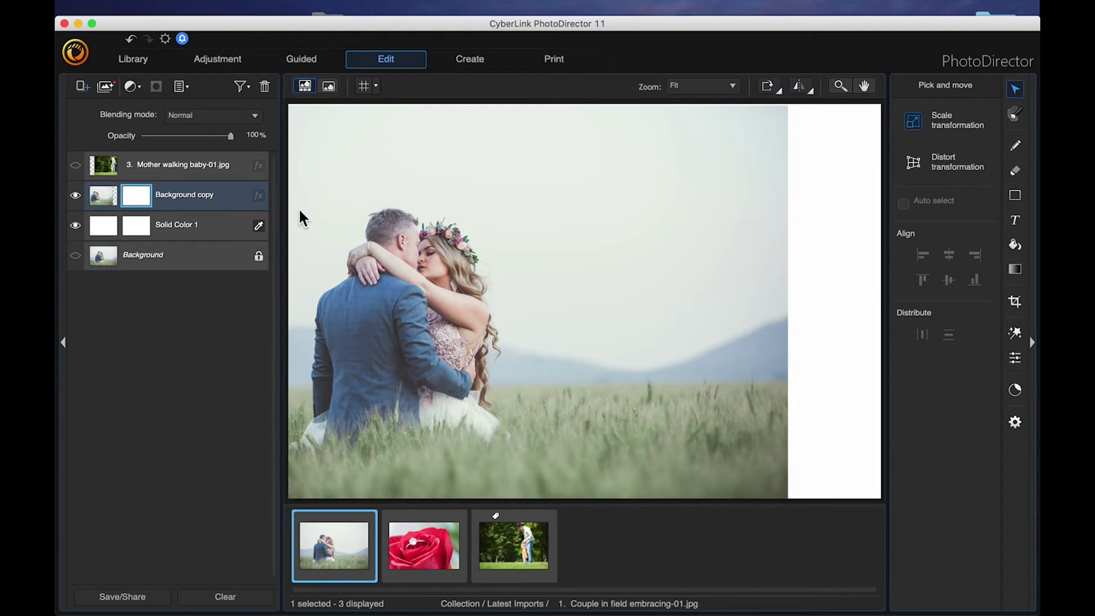
left_click(1017, 271)
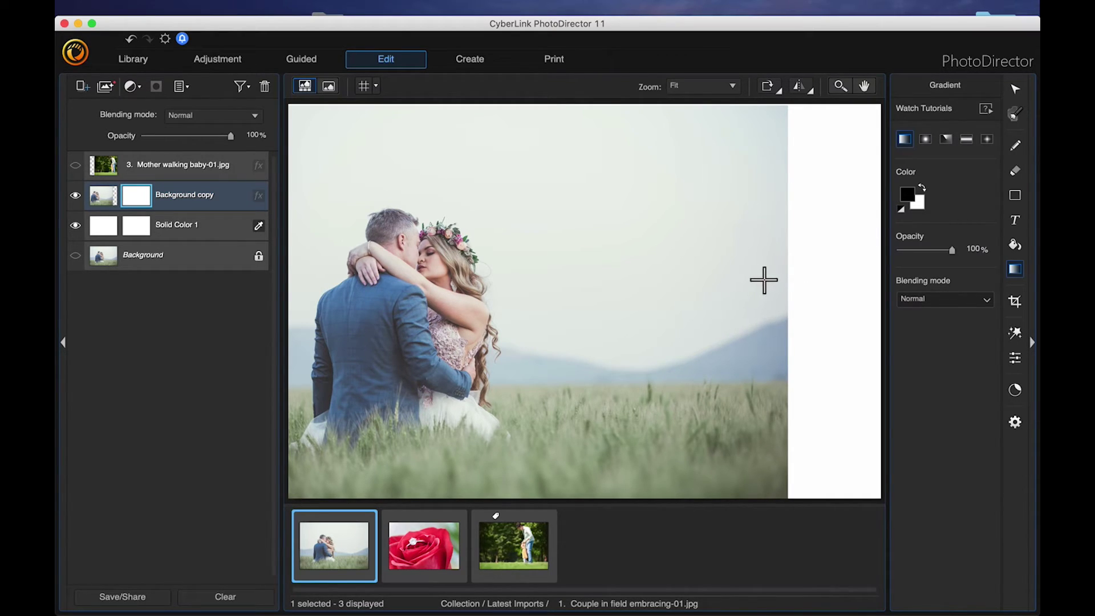
left_click_drag(812, 279, 496, 277)
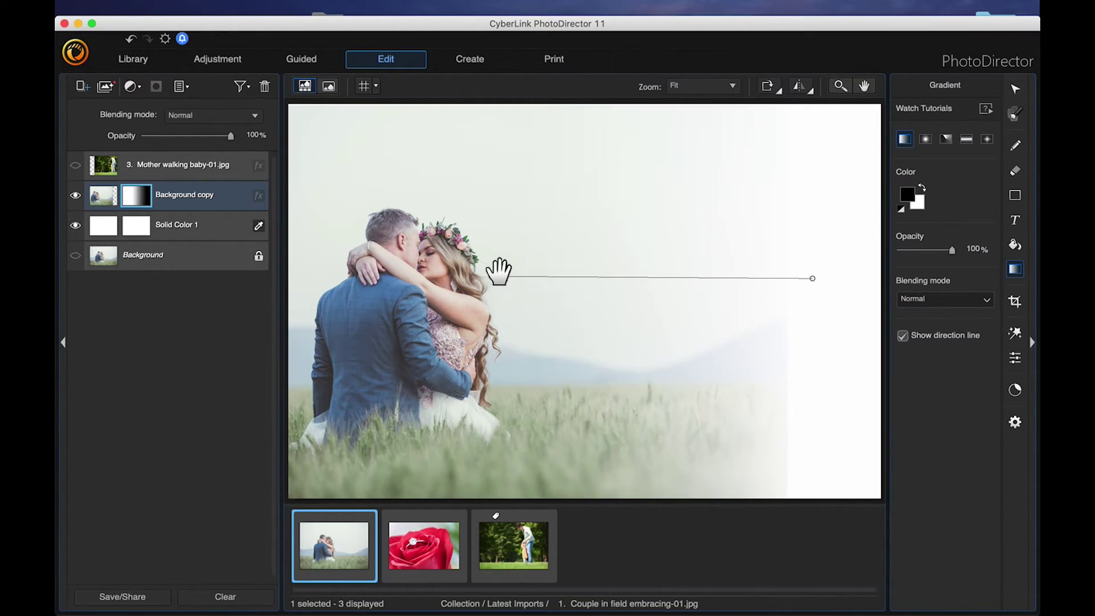
left_click_drag(705, 273, 610, 276)
left_click(584, 317)
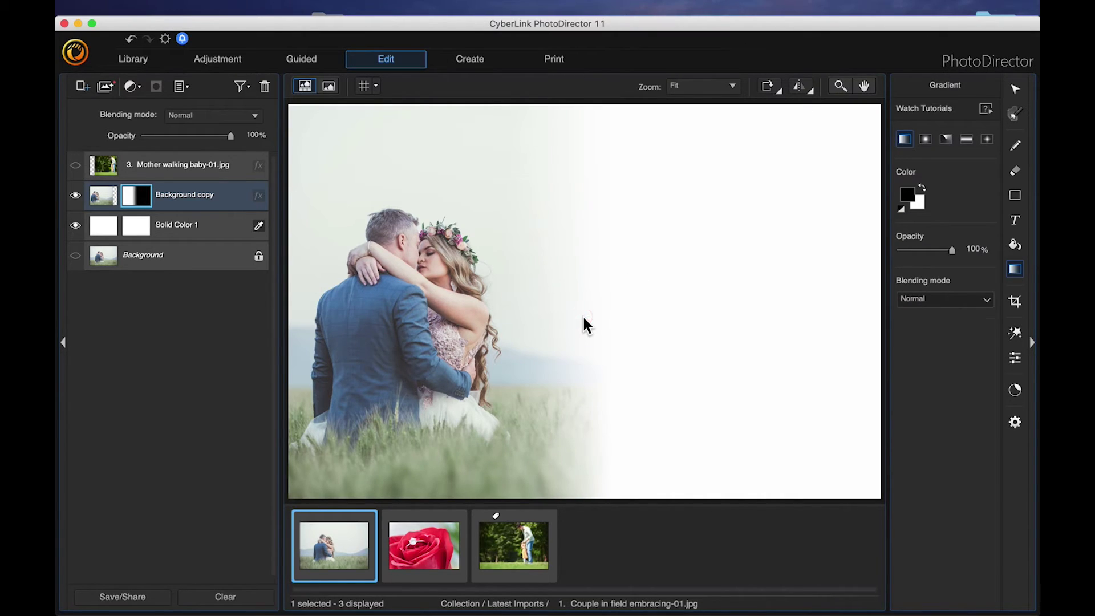
- Show the mother-and-baby layer and mask it with a left-to-right gradient starting near the couple's faces
left_click(75, 167)
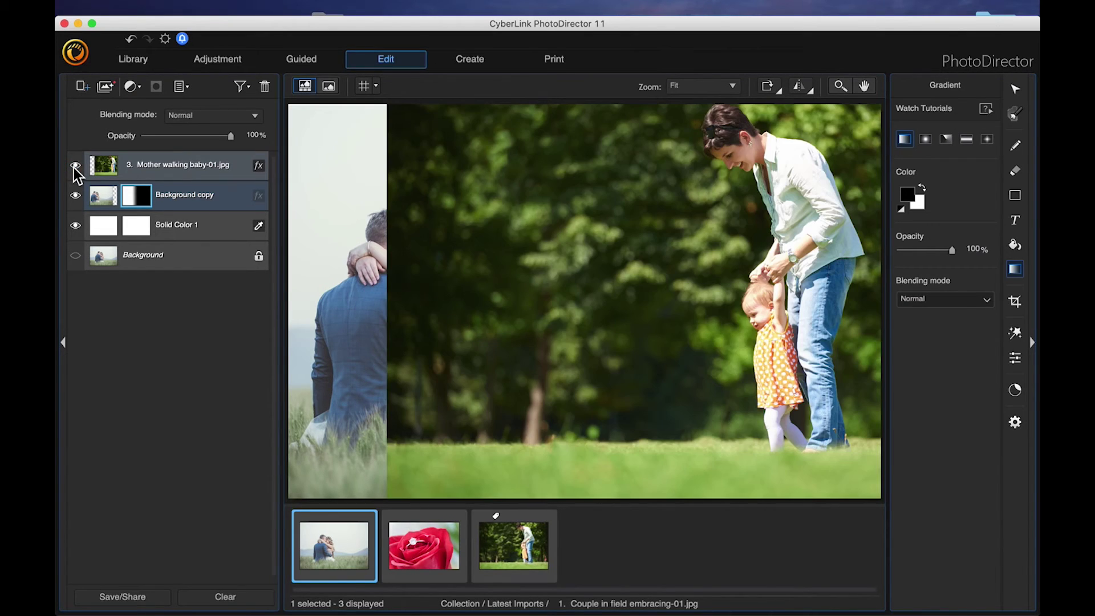
left_click(149, 170)
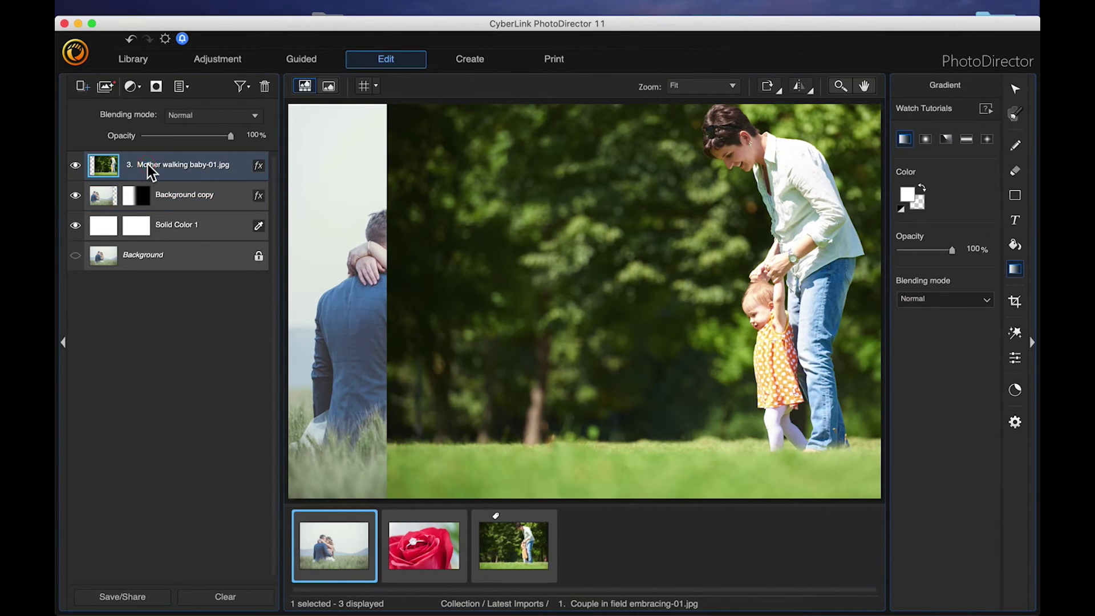
left_click(156, 87)
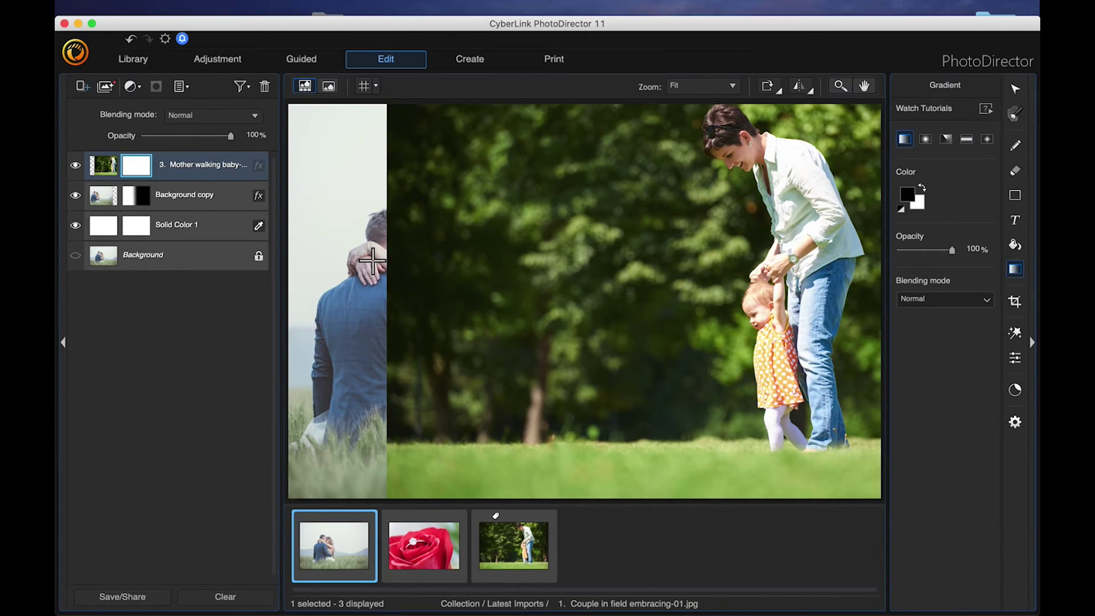
left_click_drag(372, 261, 753, 259)
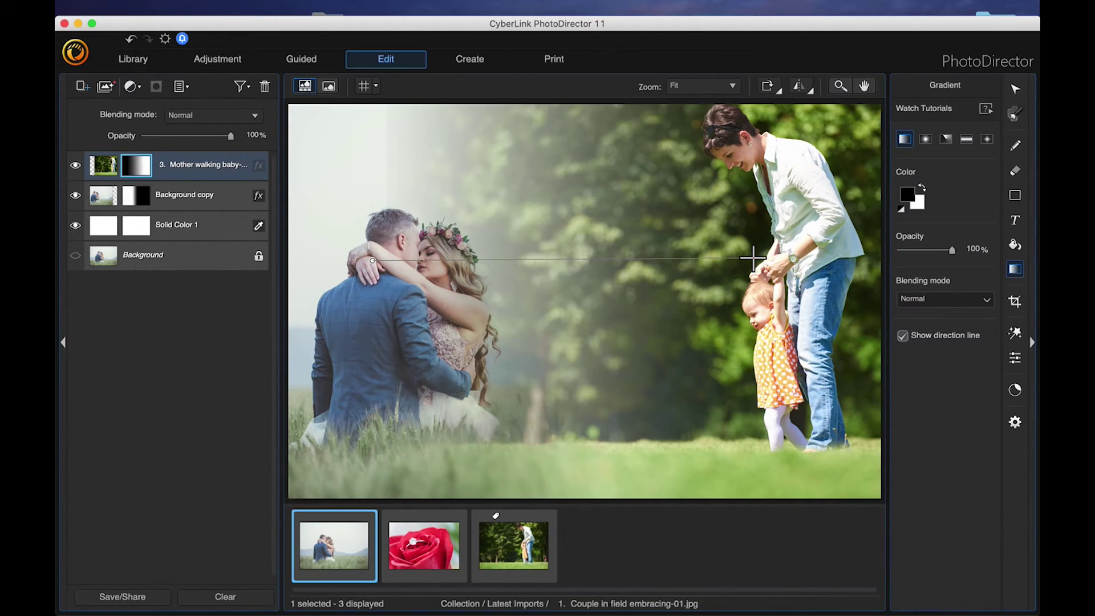
left_click_drag(372, 260, 418, 253)
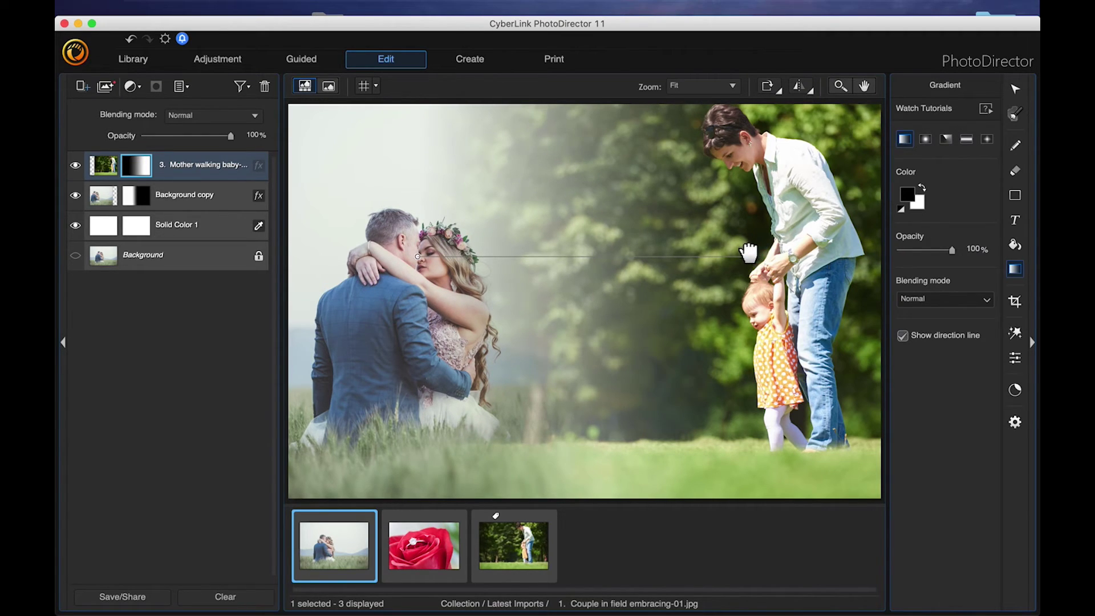
left_click_drag(418, 256, 399, 255)
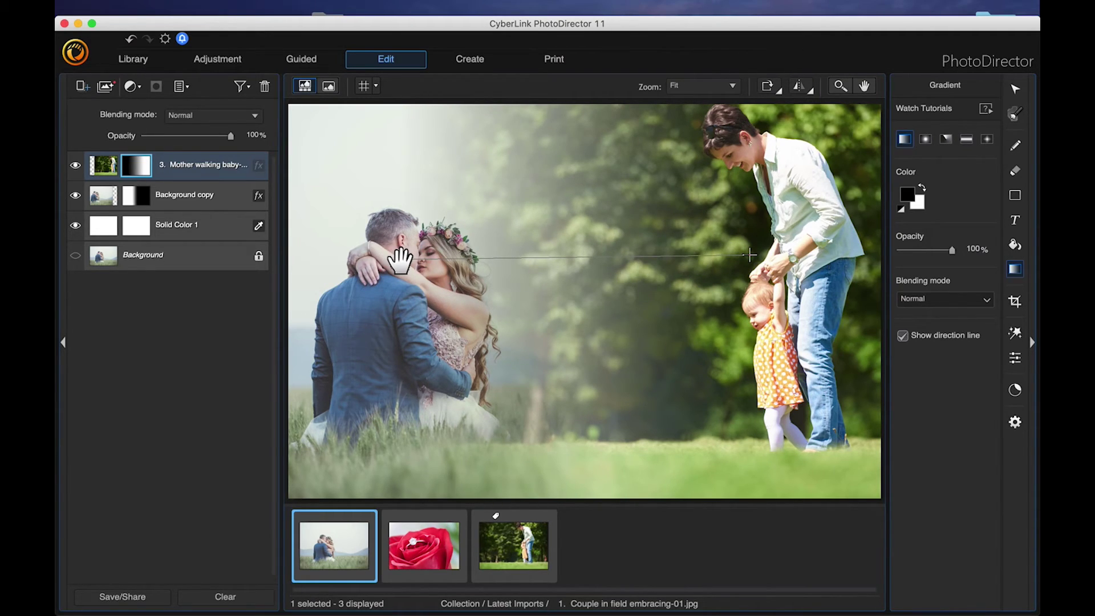
left_click_drag(400, 259, 423, 251)
left_click(605, 331)
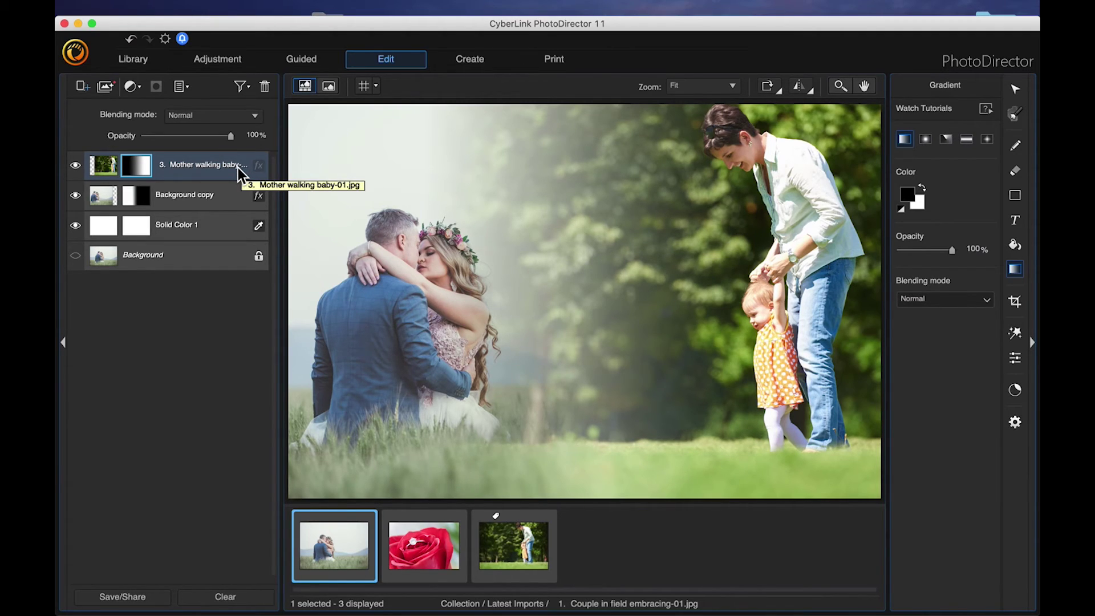
- Add Dont marry someone.PNG from a folder as a new top layer and nudge it up
left_click(83, 89)
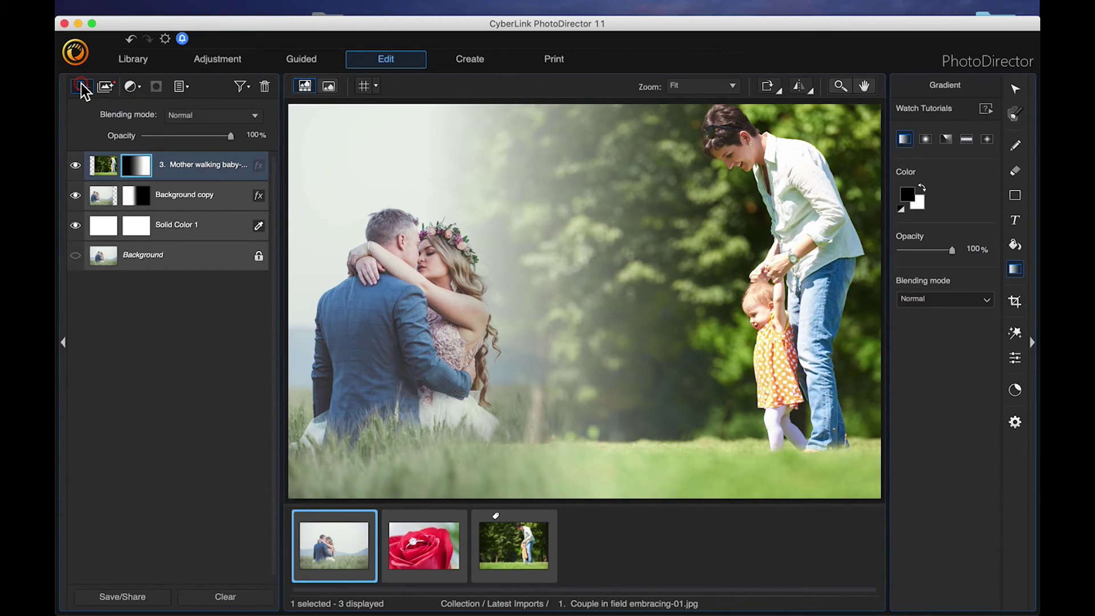
mouse_move(105, 173)
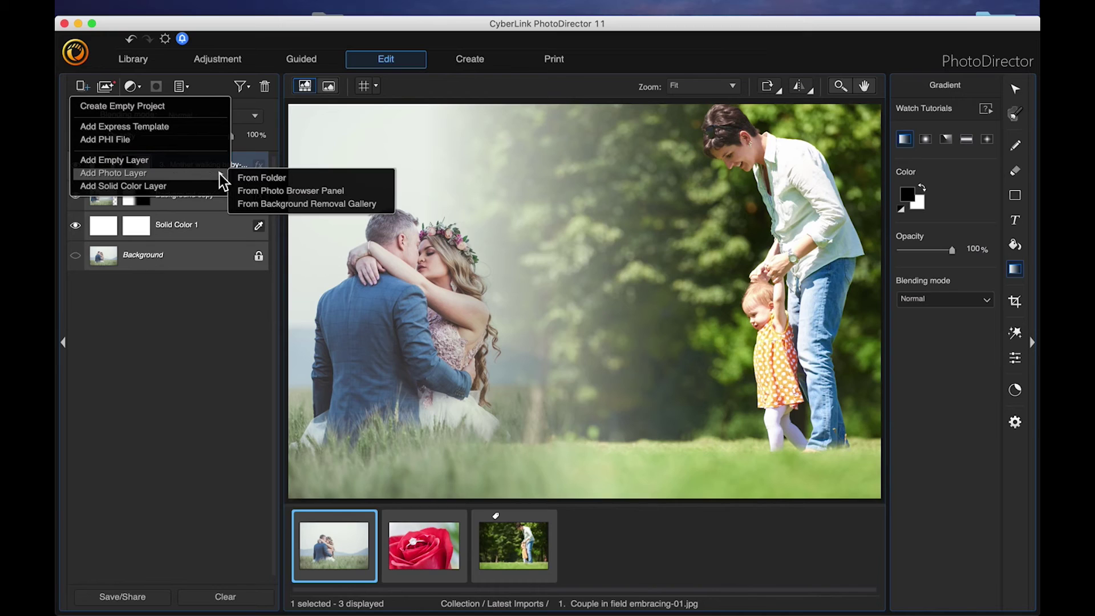
left_click(271, 178)
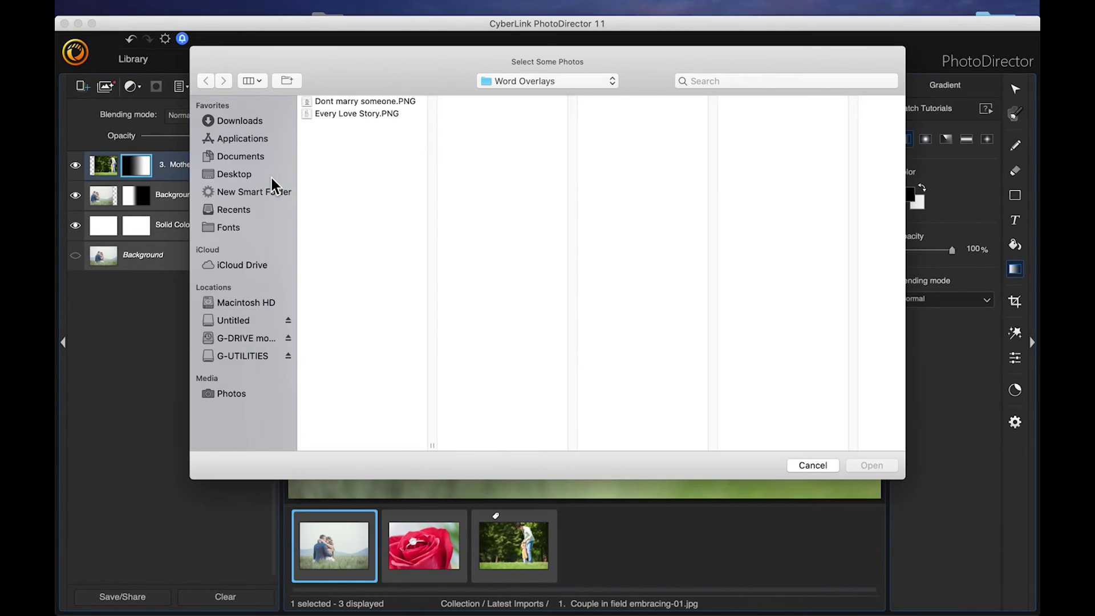
left_click(371, 101)
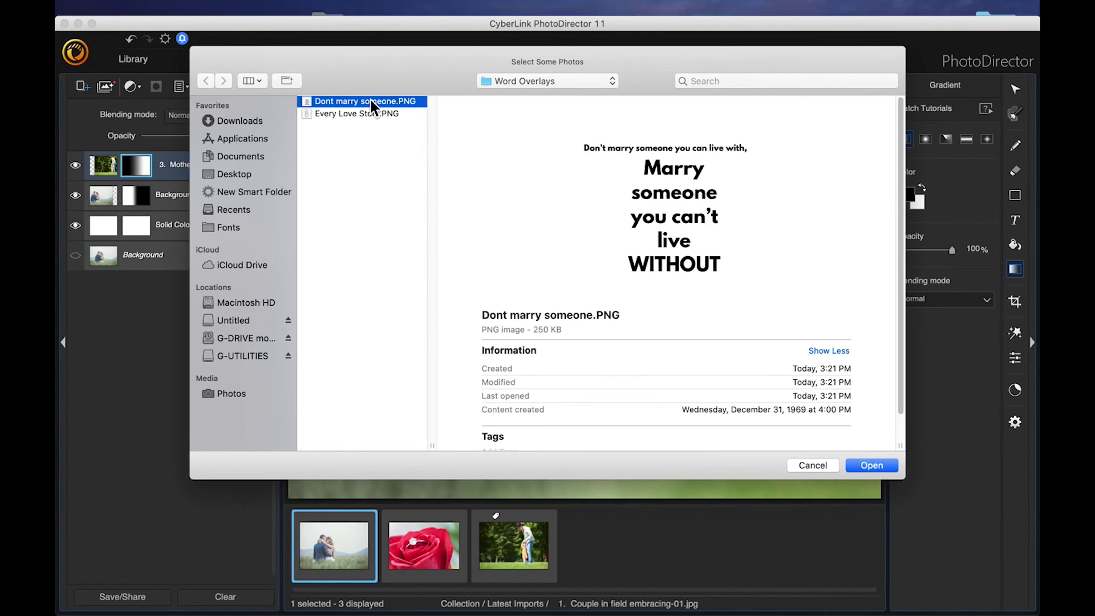
double_click(371, 100)
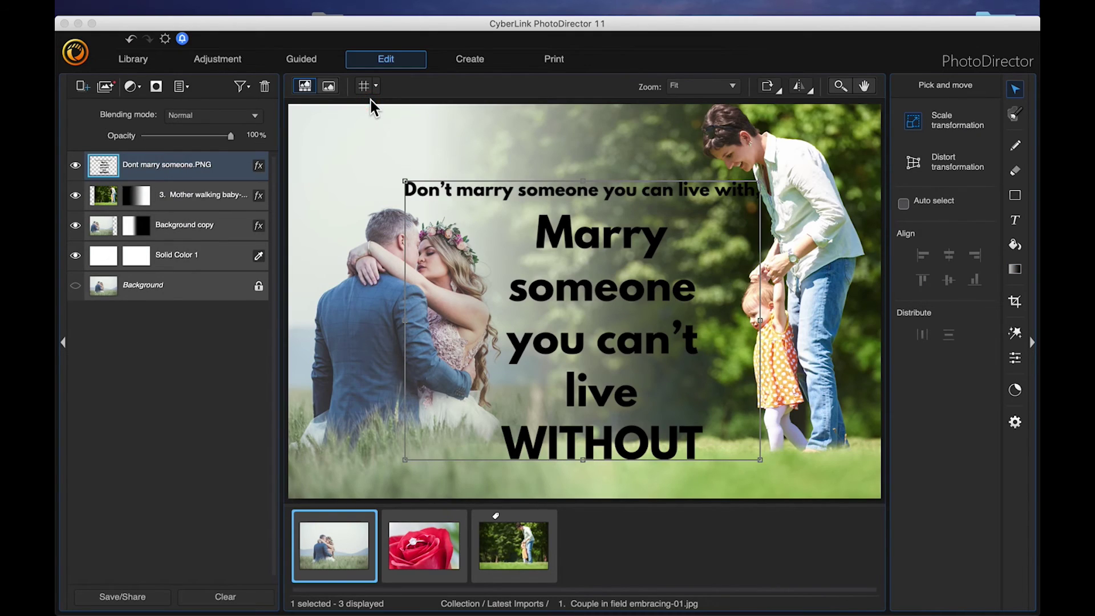
left_click_drag(620, 352, 622, 316)
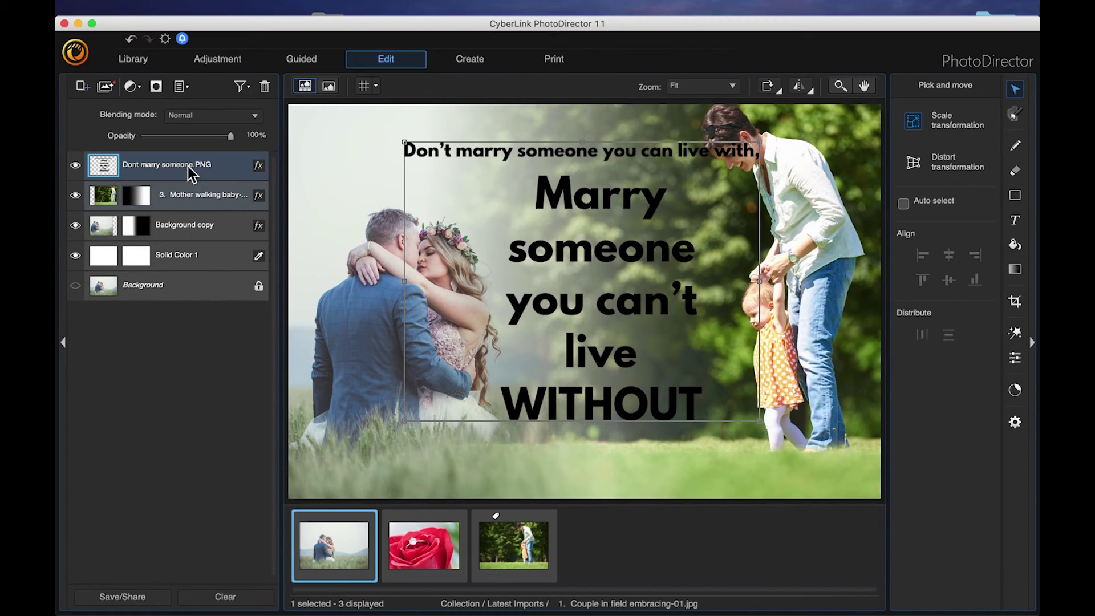
- Select the "Don't marry someone you can live with," line and move it left toward the edge
left_click(1017, 116)
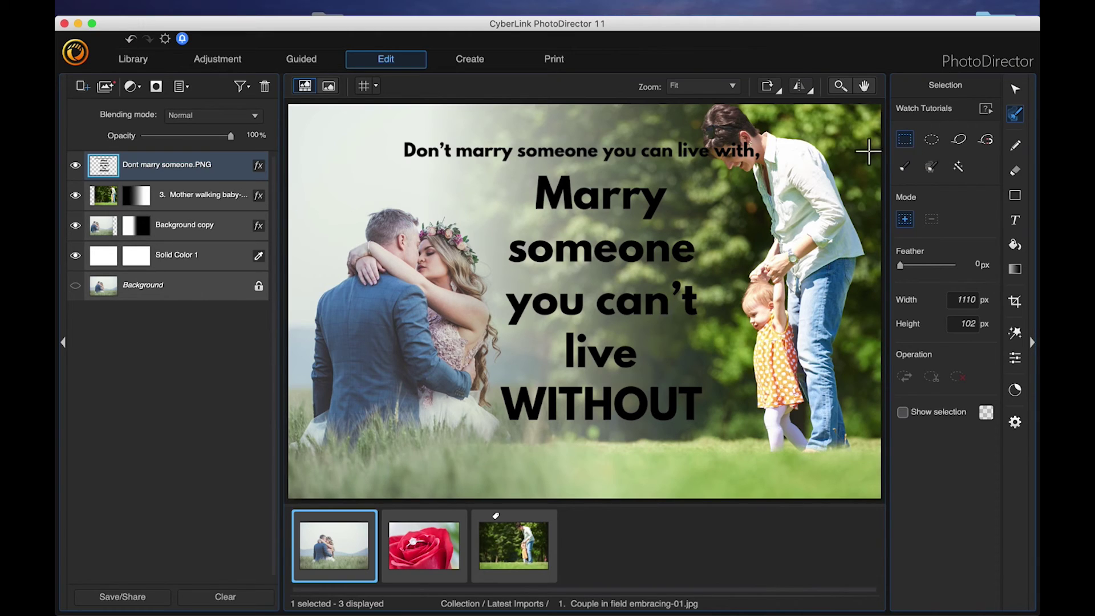
left_click_drag(392, 129, 773, 168)
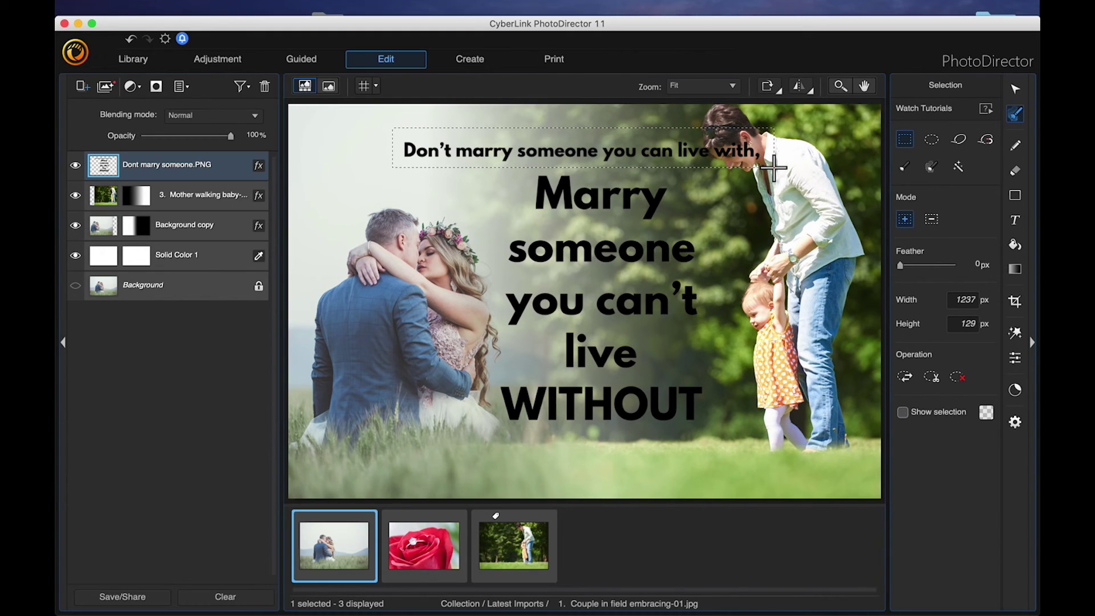
left_click(1016, 91)
left_click_drag(720, 146, 648, 146)
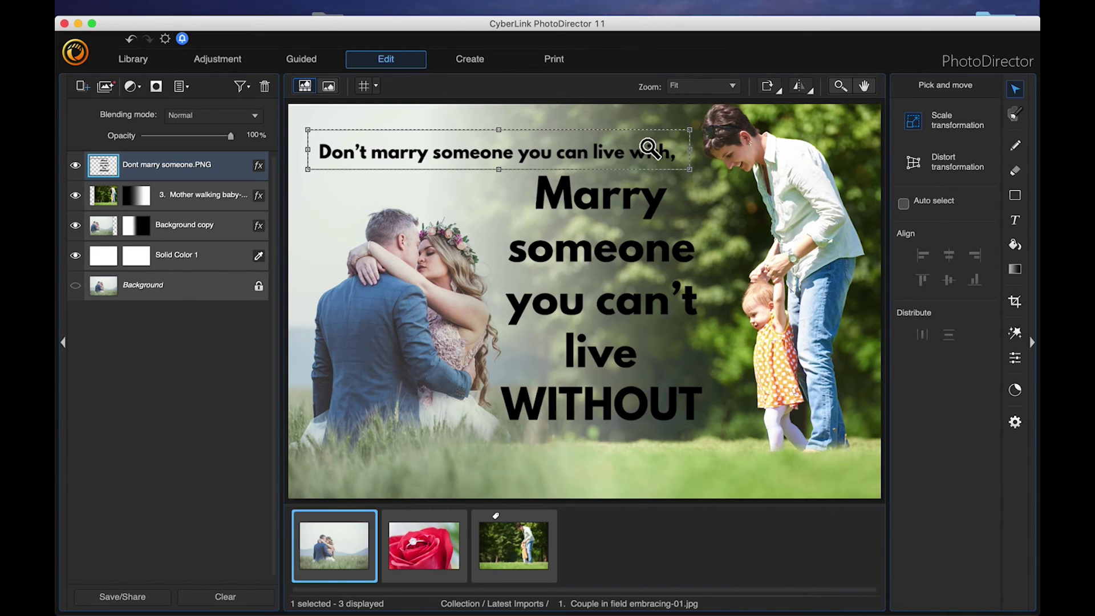
left_click(649, 148)
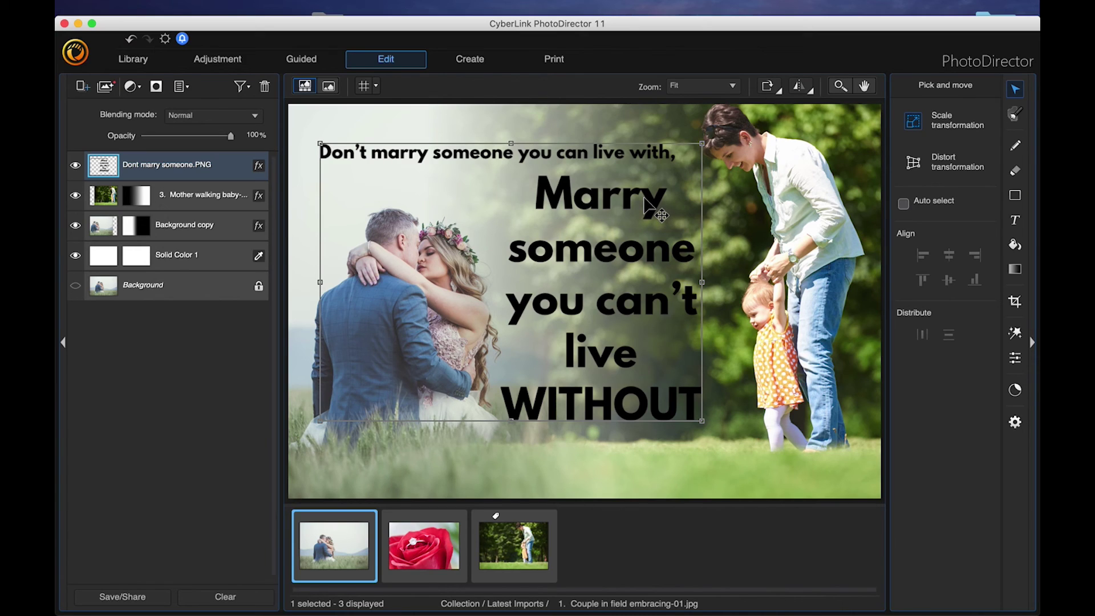
- Select the "Marry someone you can't live WITHOUT" block, shift it slightly right and down, then deselect
left_click(1015, 115)
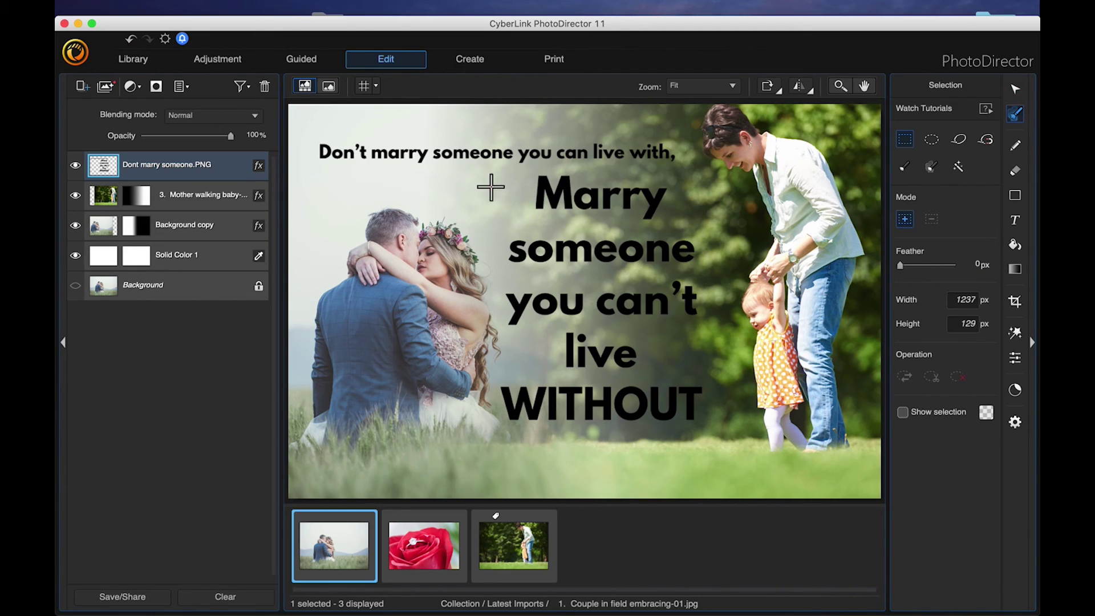
left_click_drag(485, 169, 728, 441)
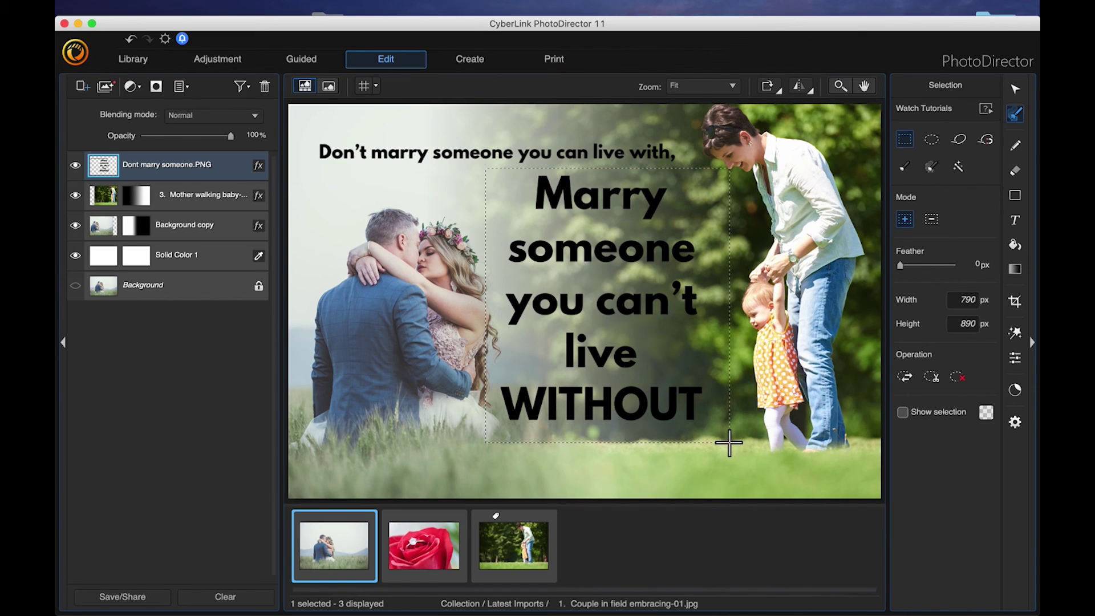
left_click(1015, 91)
mouse_move(581, 259)
left_mouse_down()
mouse_move(593, 277)
mouse_move(579, 259)
left_mouse_up()
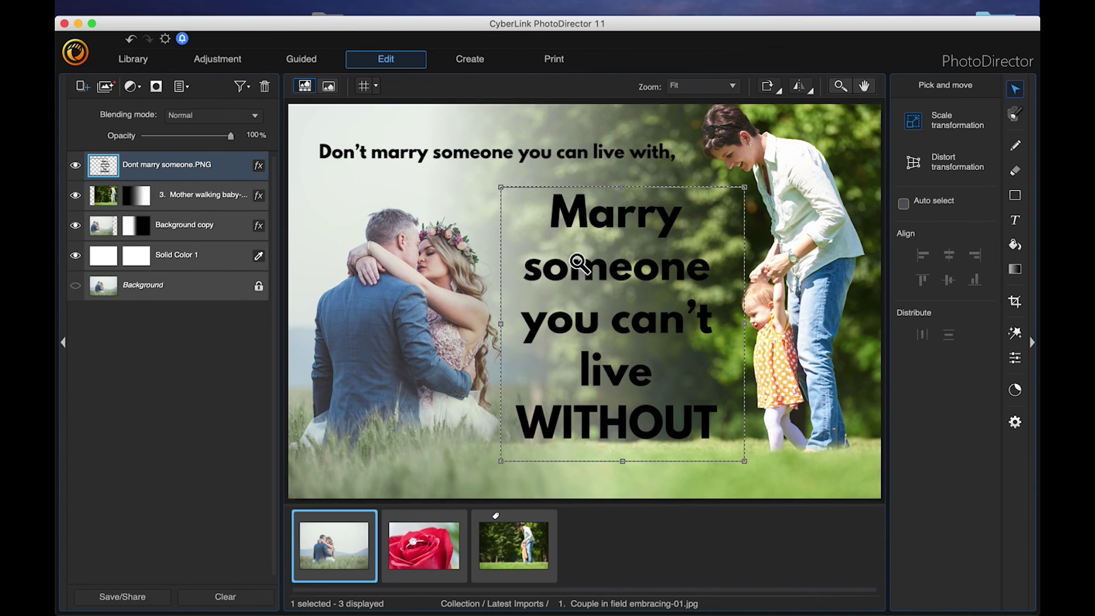
left_click(188, 284)
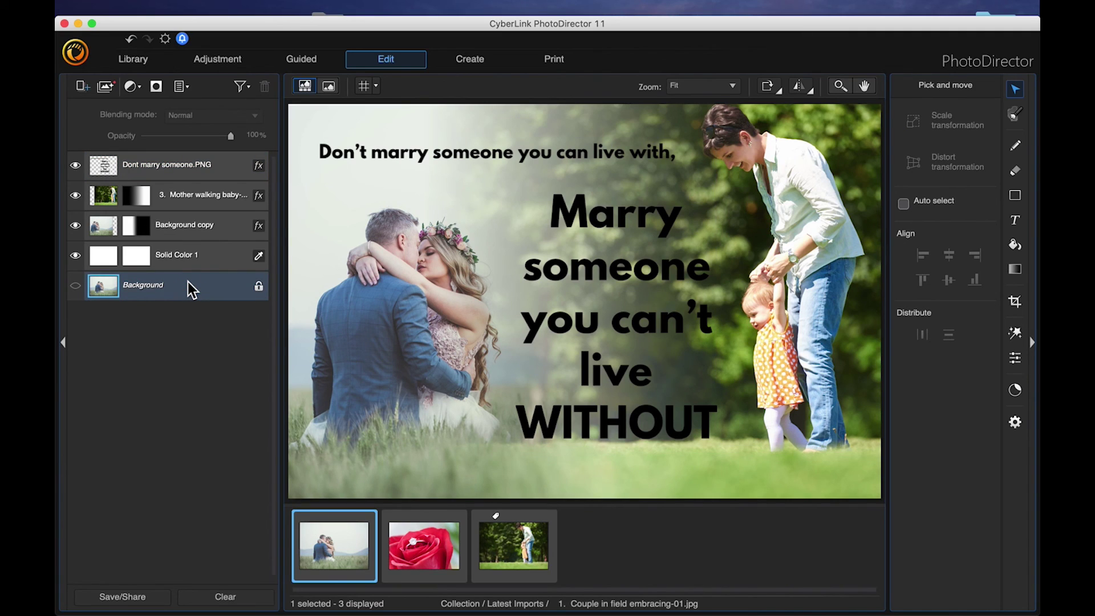